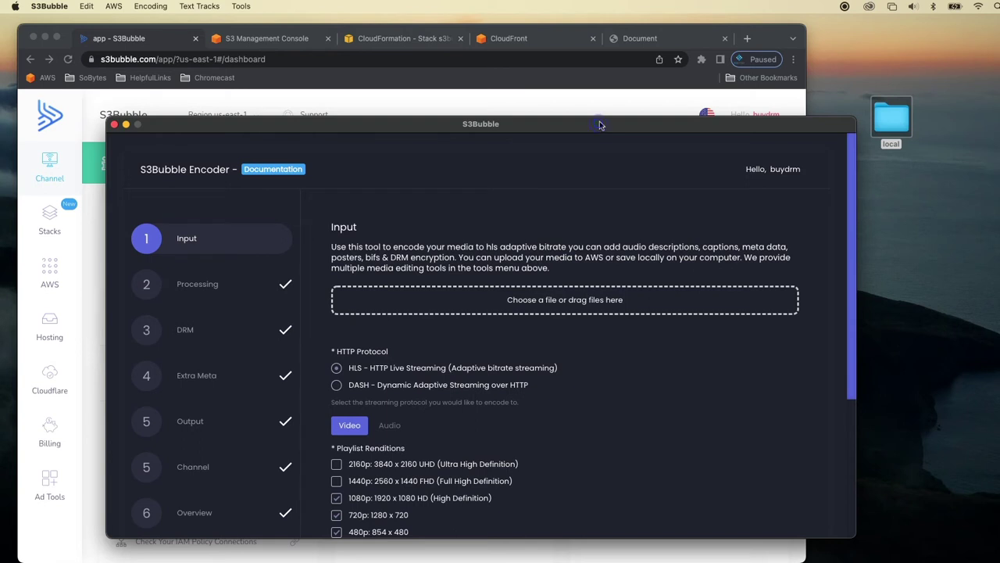
Review the existing S3 buckets, CloudFormation stacks and CloudFront distributions in the AWS console.
left_click(162, 40)
left_click(264, 39)
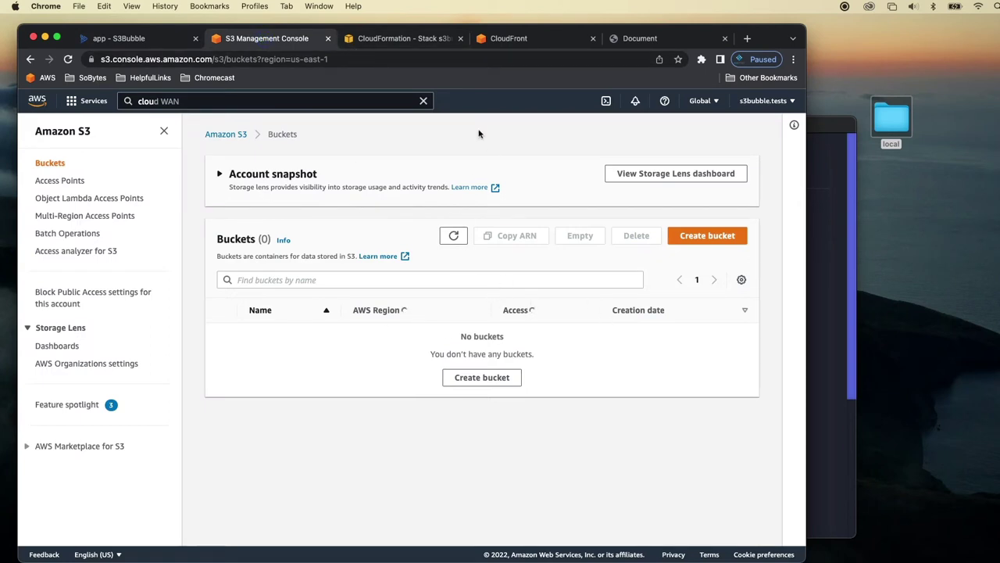
left_click(402, 38)
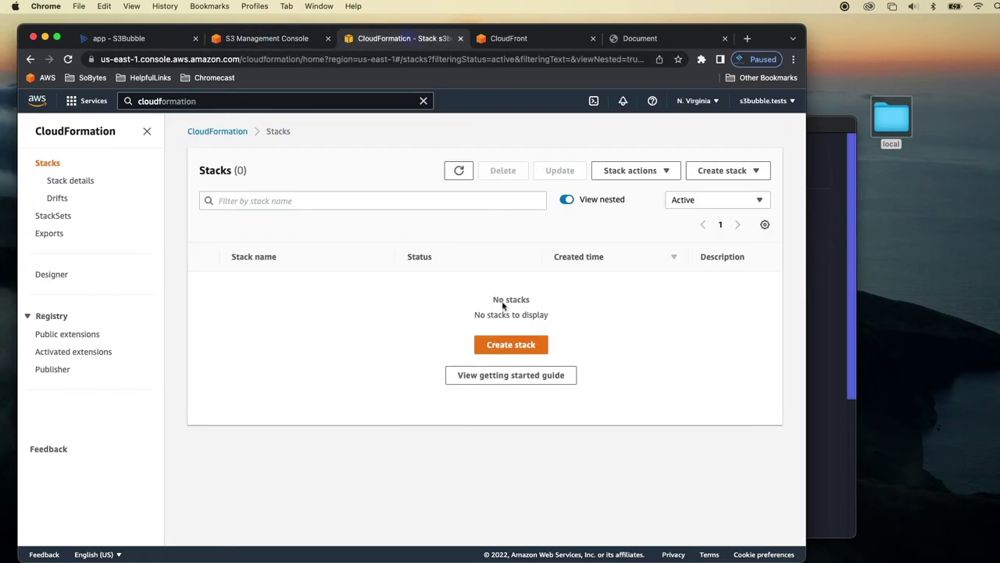
left_click(504, 38)
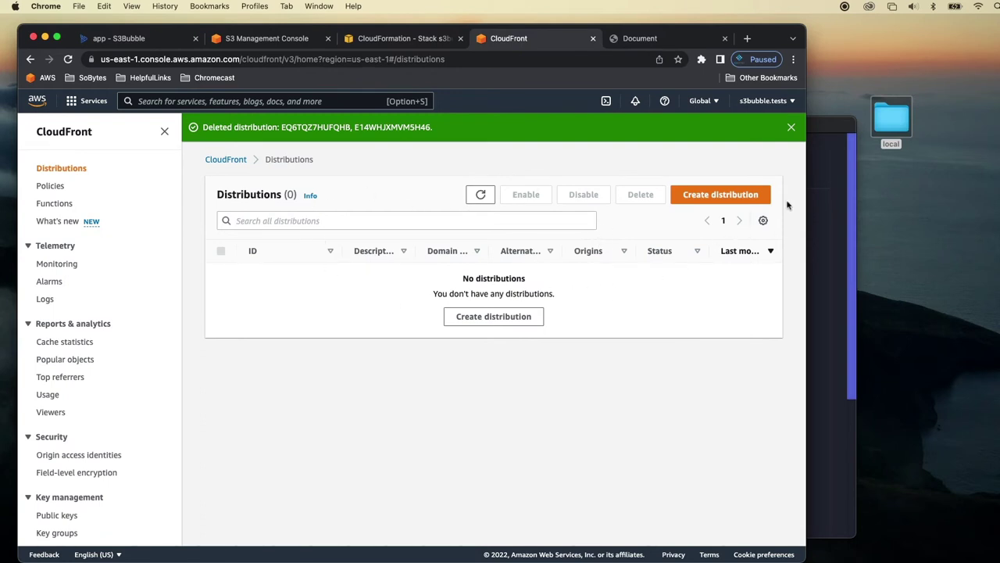
left_click(253, 39)
left_click(827, 125)
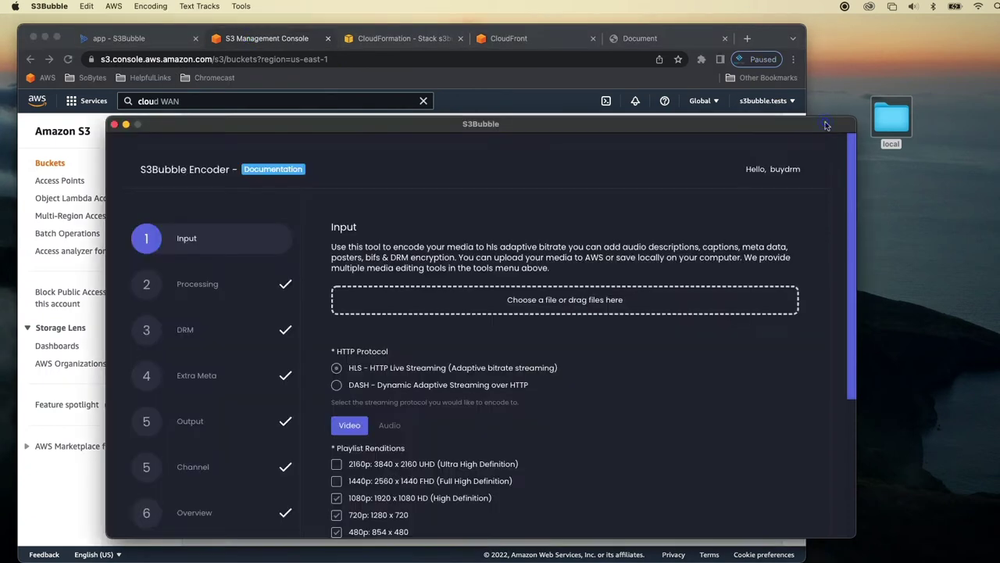
Create a media delivery stack with bucket s3localtutorial in US East (N. Virginia).
left_click(114, 6)
left_click(149, 36)
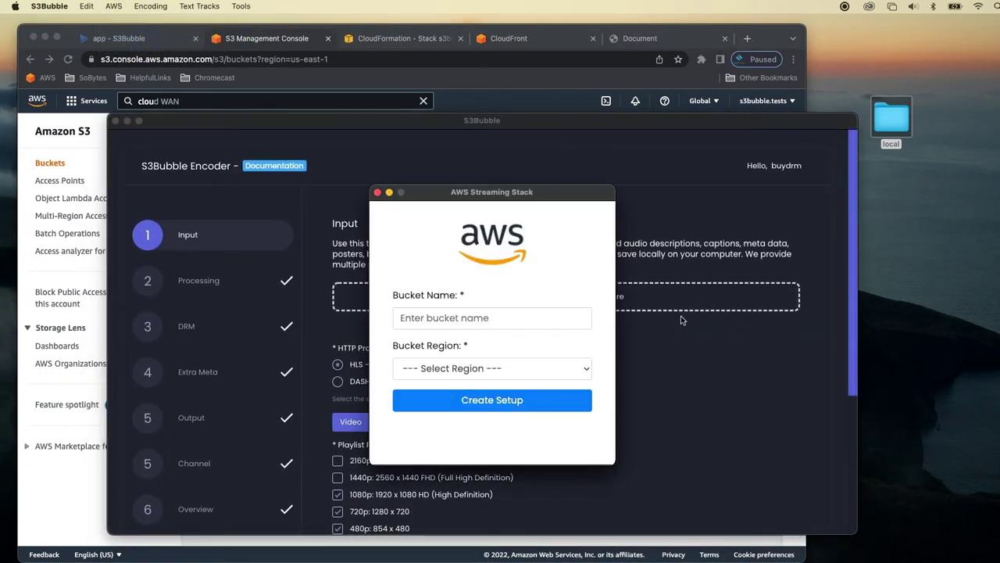
left_click(504, 321)
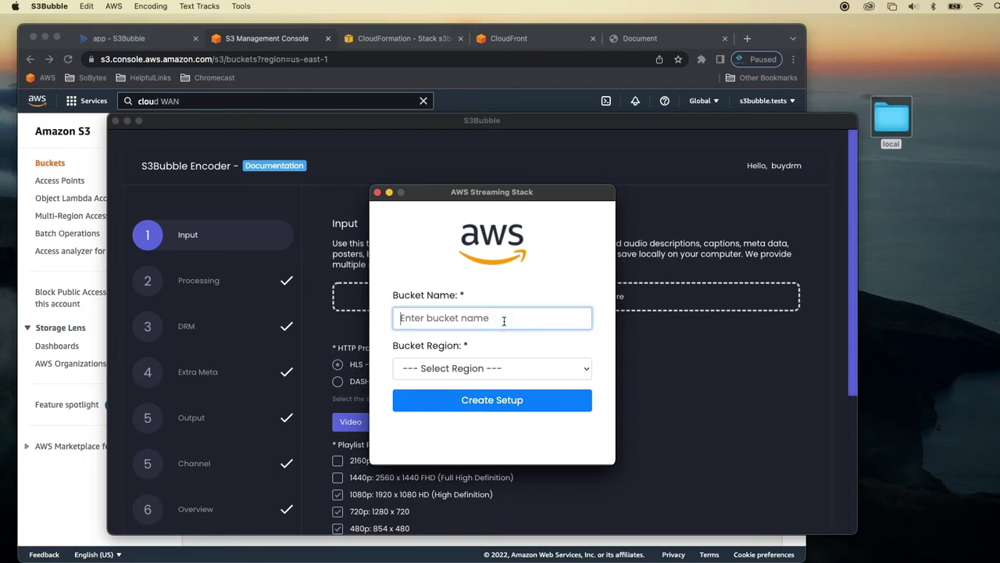
type("s3localtutorial")
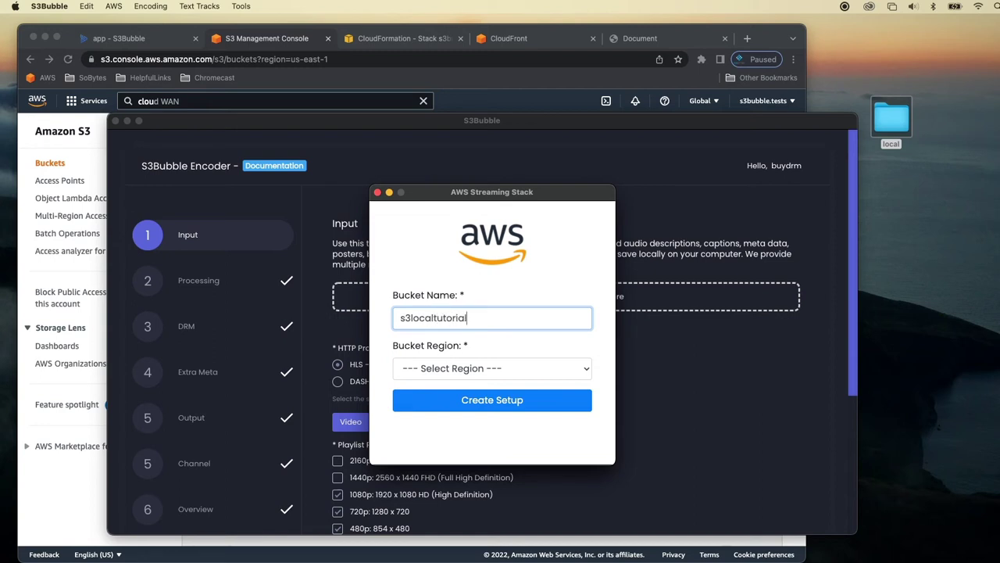
left_click(526, 368)
left_click(522, 381)
left_click(495, 401)
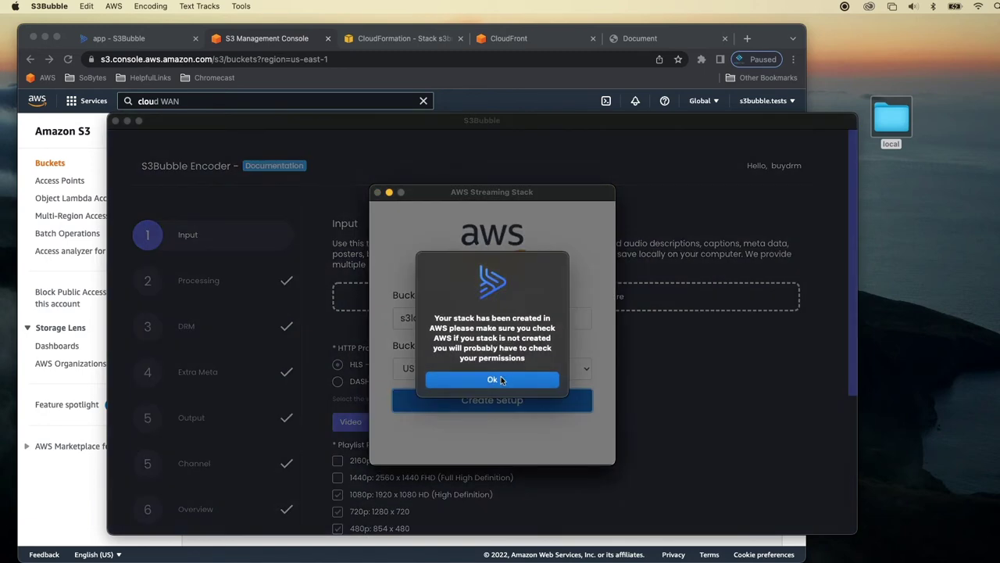
left_click(493, 380)
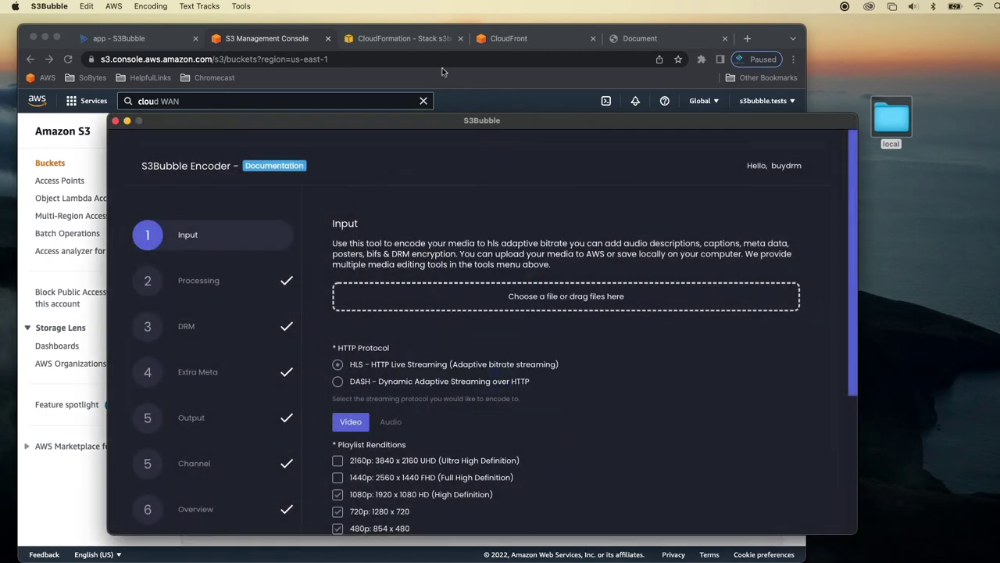
Refresh the CloudFormation stacks, S3 buckets and CloudFront distributions lists to show the new resources.
left_click(384, 41)
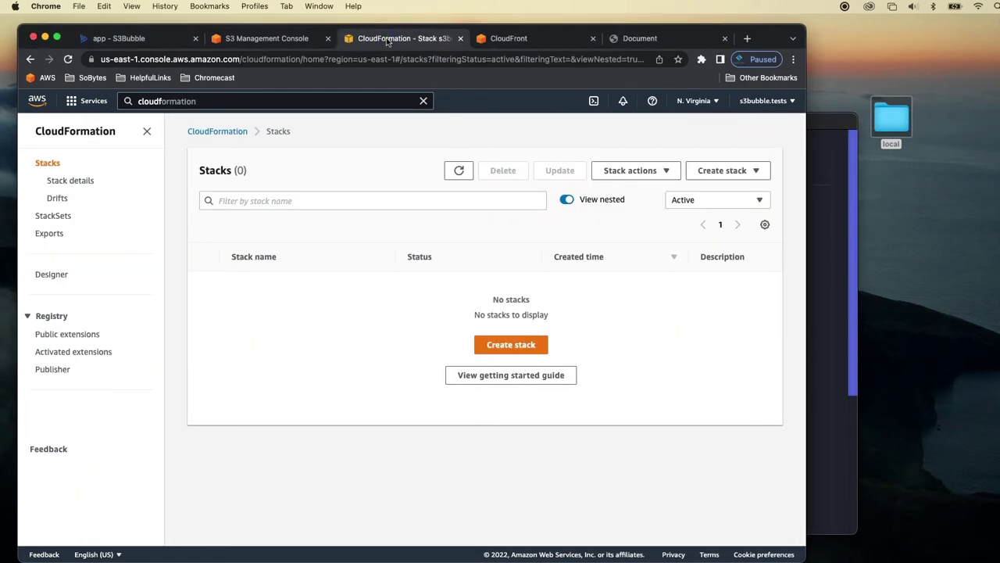
left_click(459, 171)
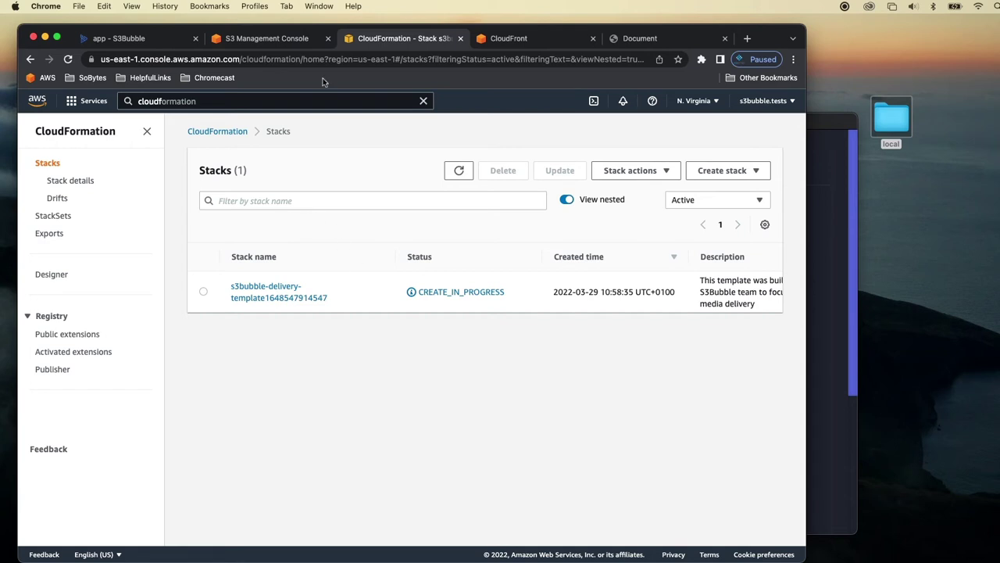
left_click(273, 40)
left_click(453, 235)
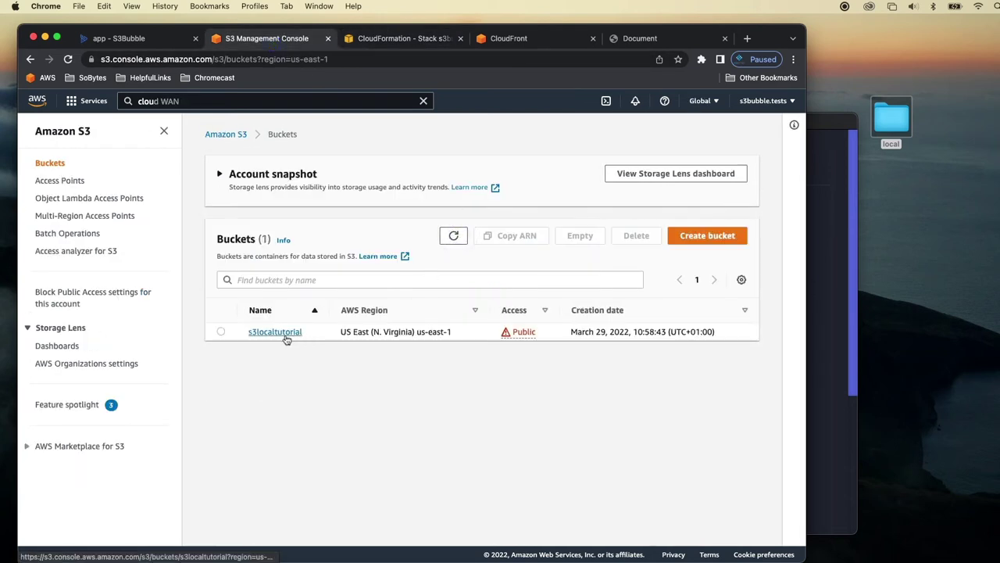
left_click(509, 39)
left_click(480, 195)
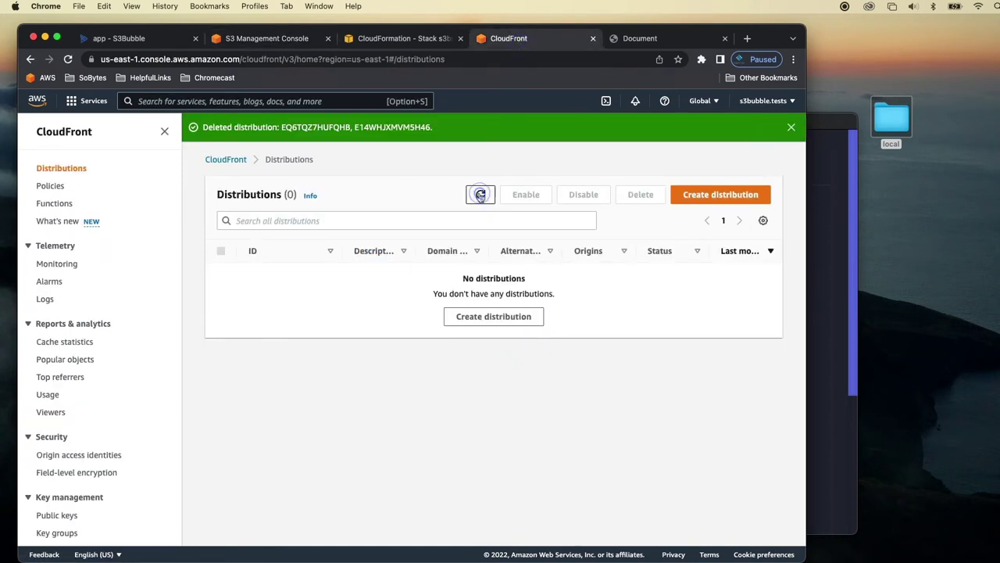
Open the new s3bubble-delivery stack's Events to check its creation progress.
left_click(397, 41)
left_click(283, 296)
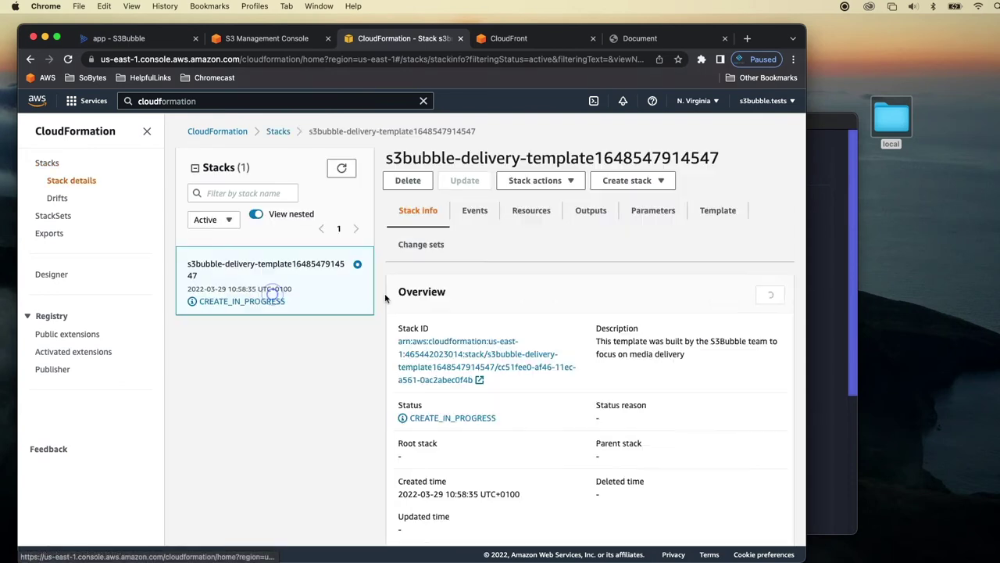
left_click(476, 211)
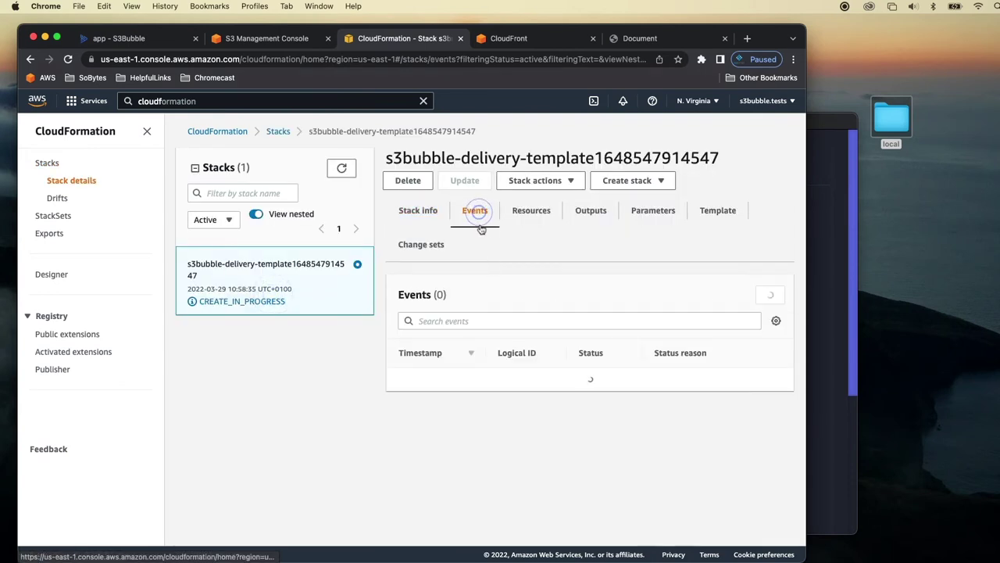
scroll(465, 235, "down", 2)
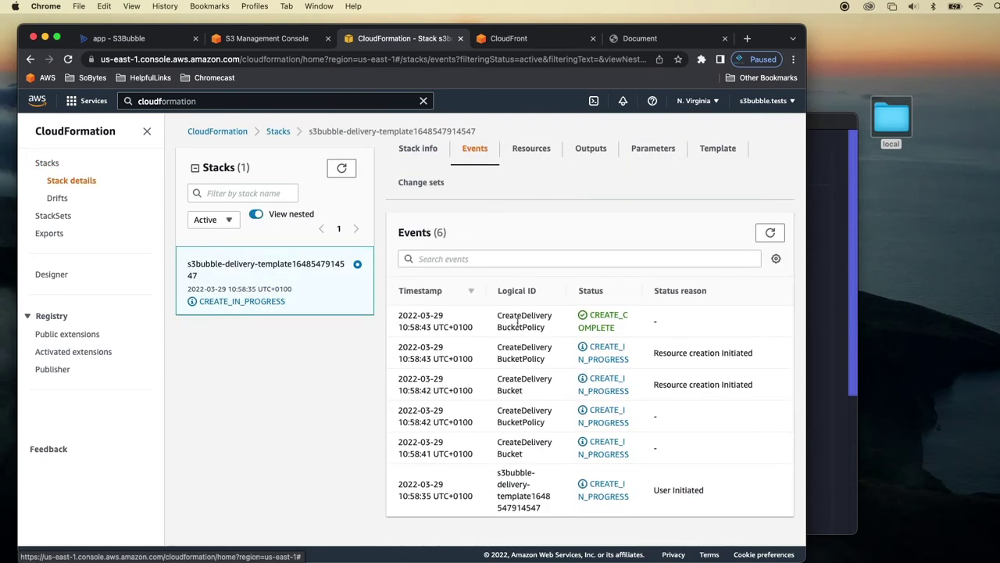
scroll(590, 381, "up", 2)
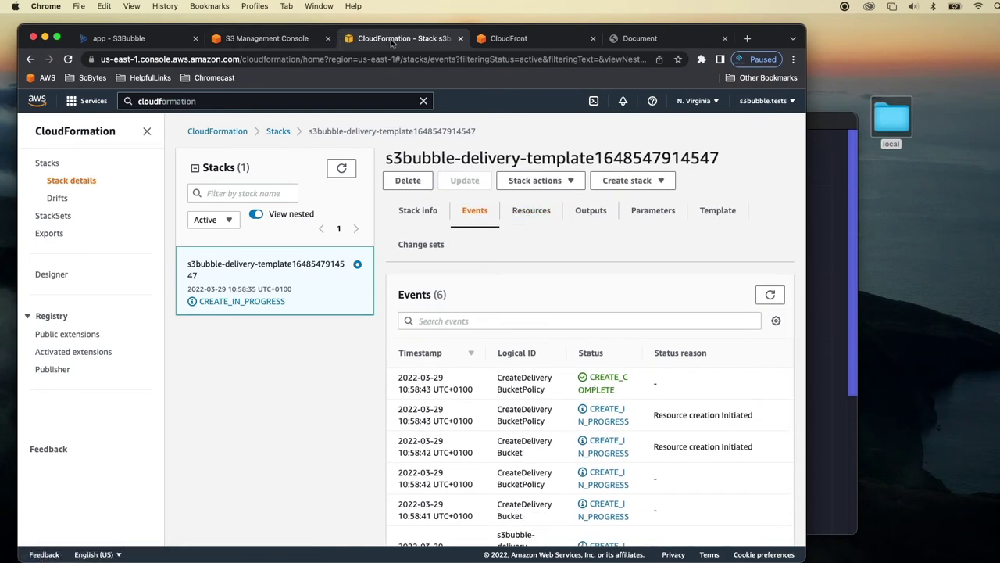
left_click(277, 39)
left_click(817, 123)
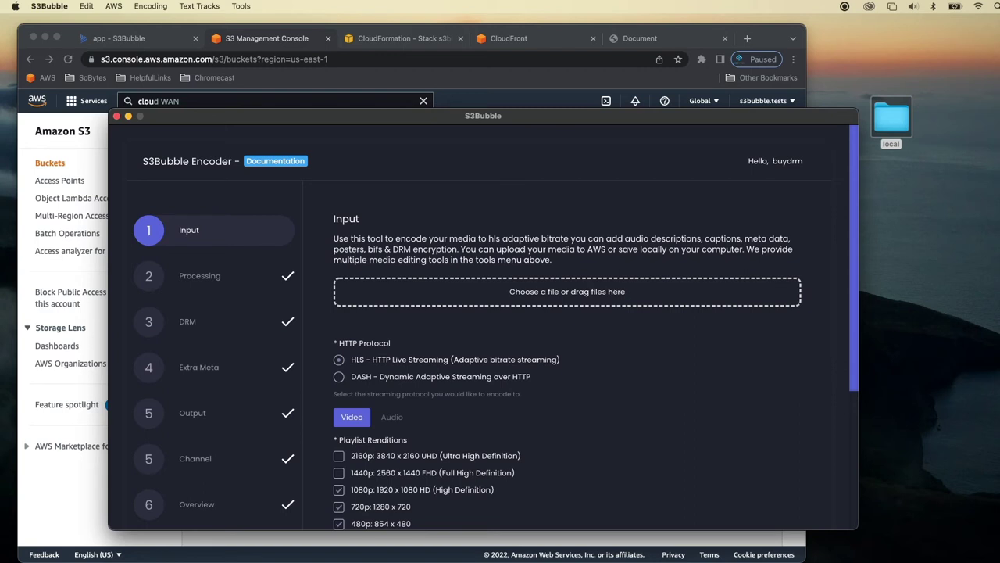
Load s3bubble.mp4 from the local folder as the input video, with HLS renditions 1080p–240p.
double_click(891, 117)
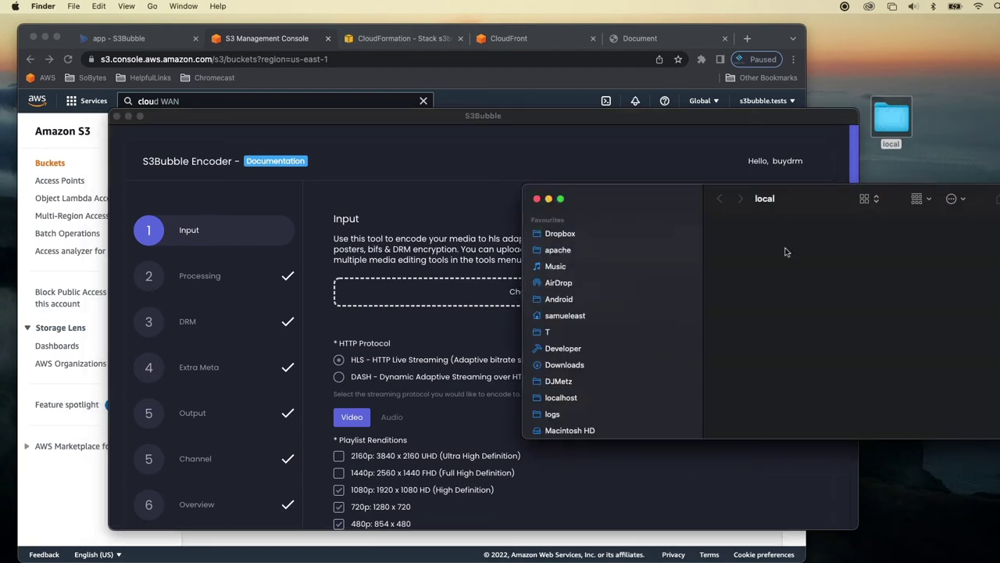
left_click(537, 198)
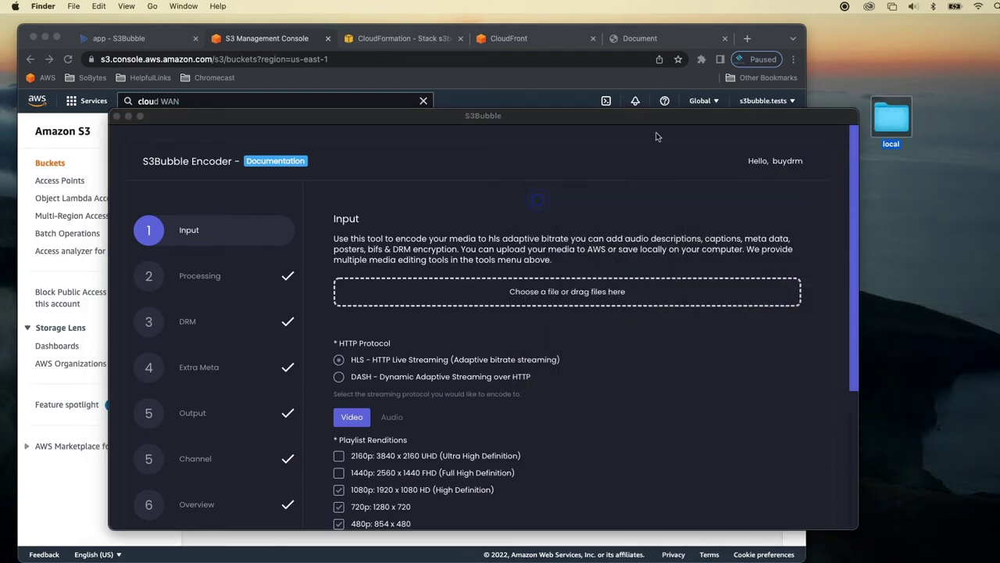
left_click_drag(602, 121, 587, 118)
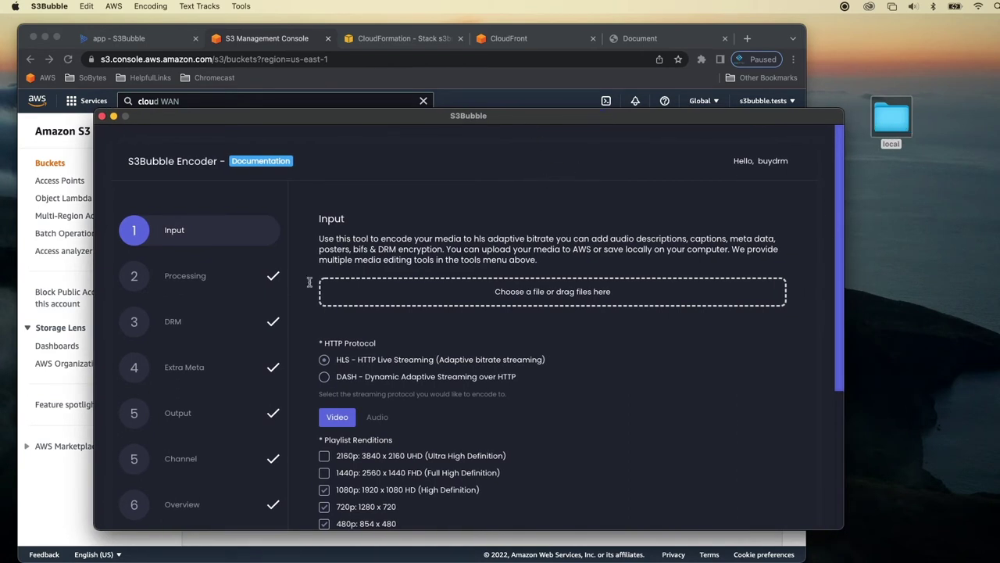
left_click_drag(195, 398, 570, 338)
scroll(571, 337, "down", 3)
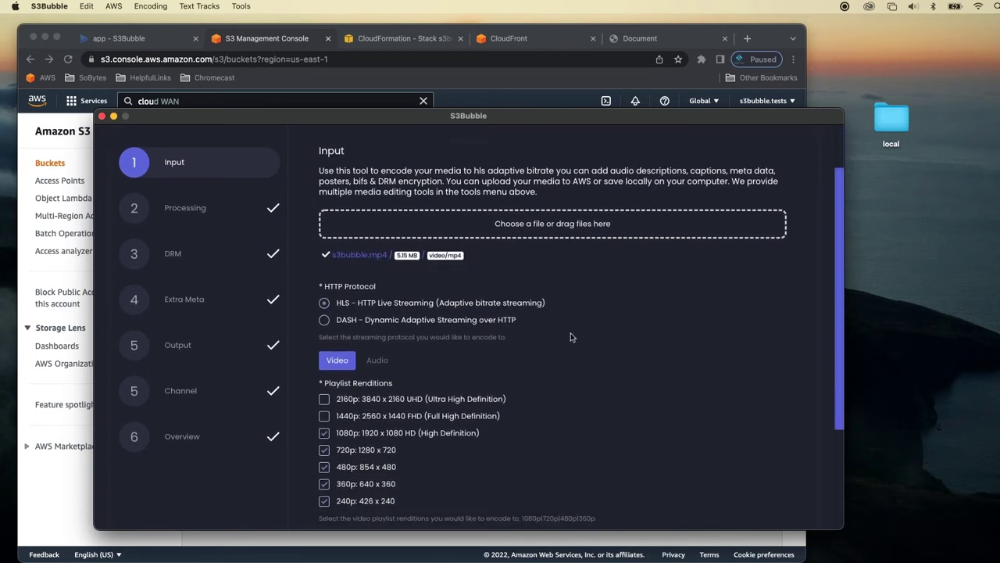
scroll(550, 336, "down", 10)
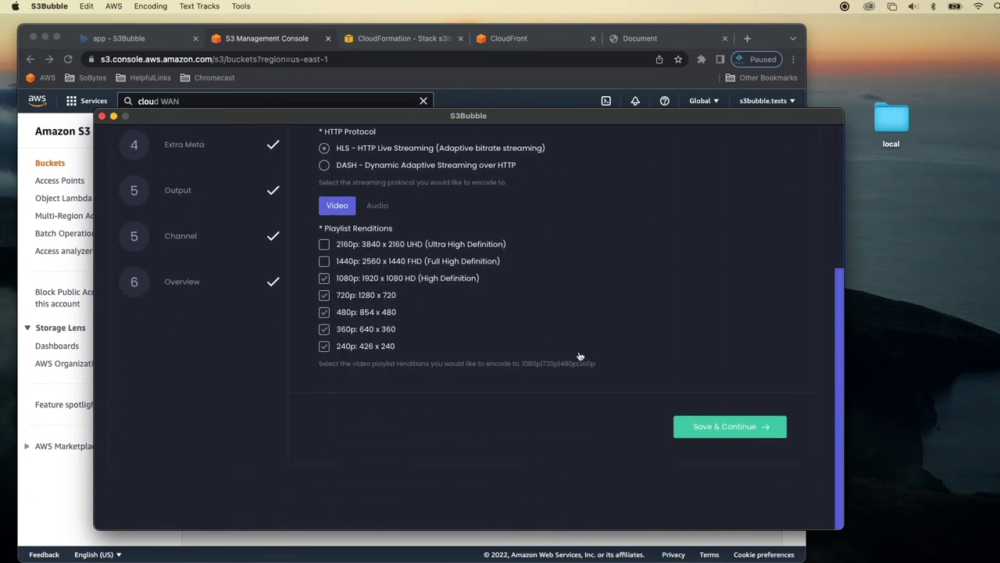
Continue past Processing, choose None for DRM instead of BuyDRM or EZDRM, and skip Extra Meta.
left_click(690, 422)
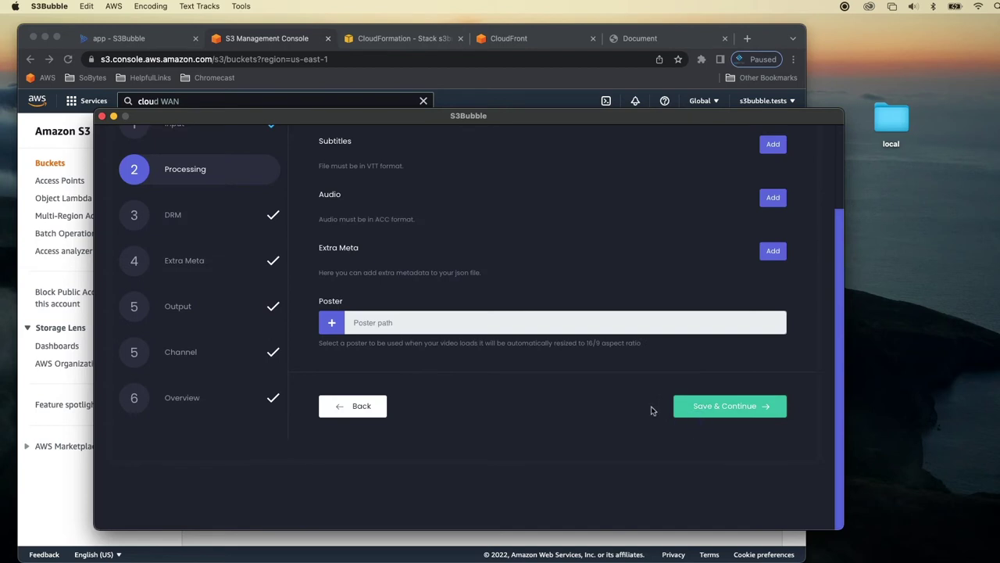
scroll(650, 408, "up", 2)
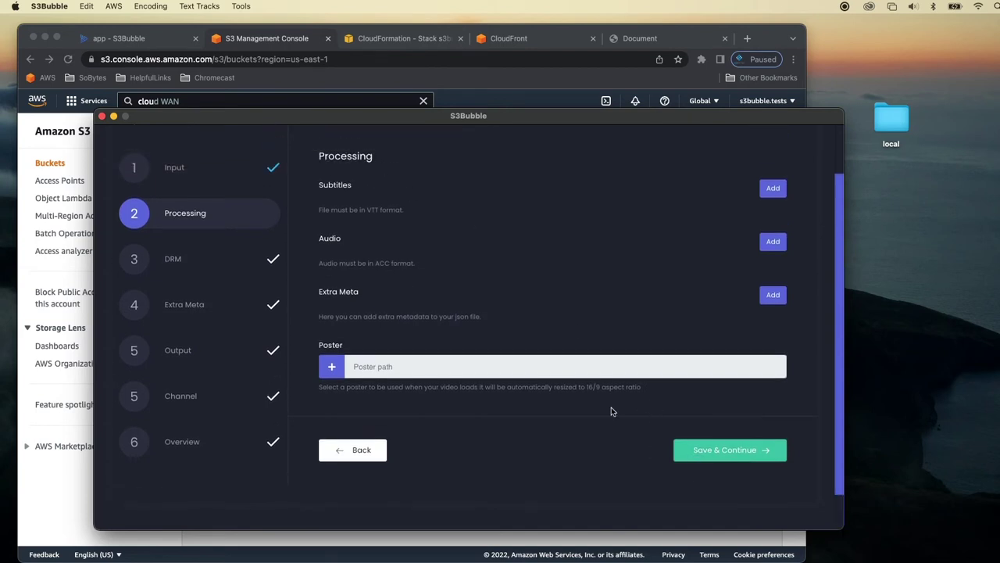
left_click(717, 452)
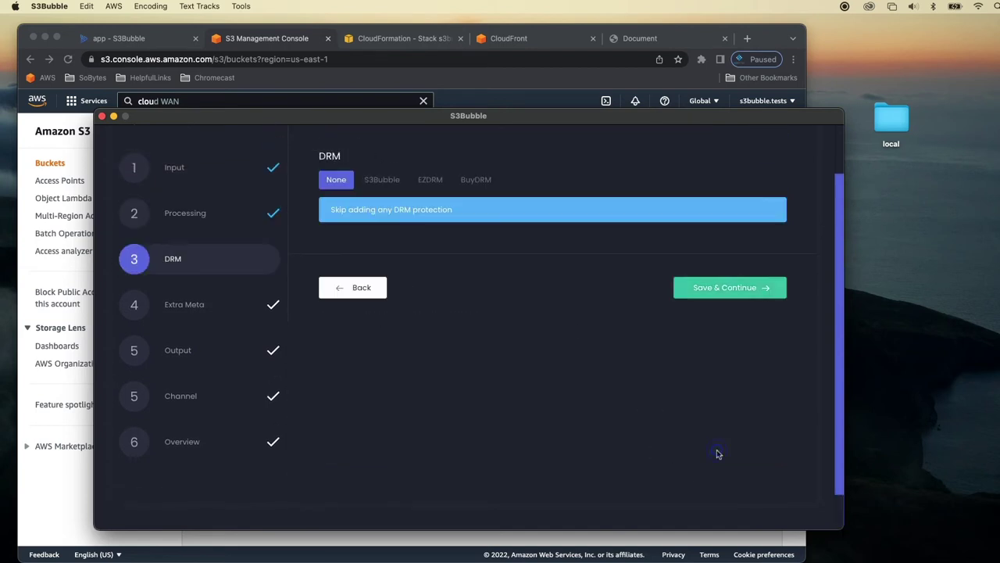
left_click(476, 182)
left_click(427, 184)
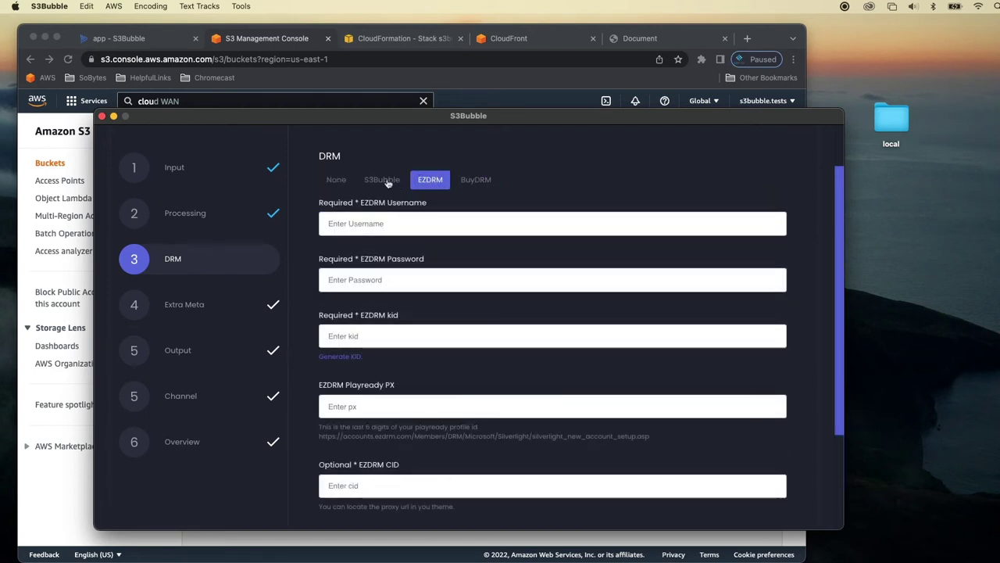
left_click(332, 180)
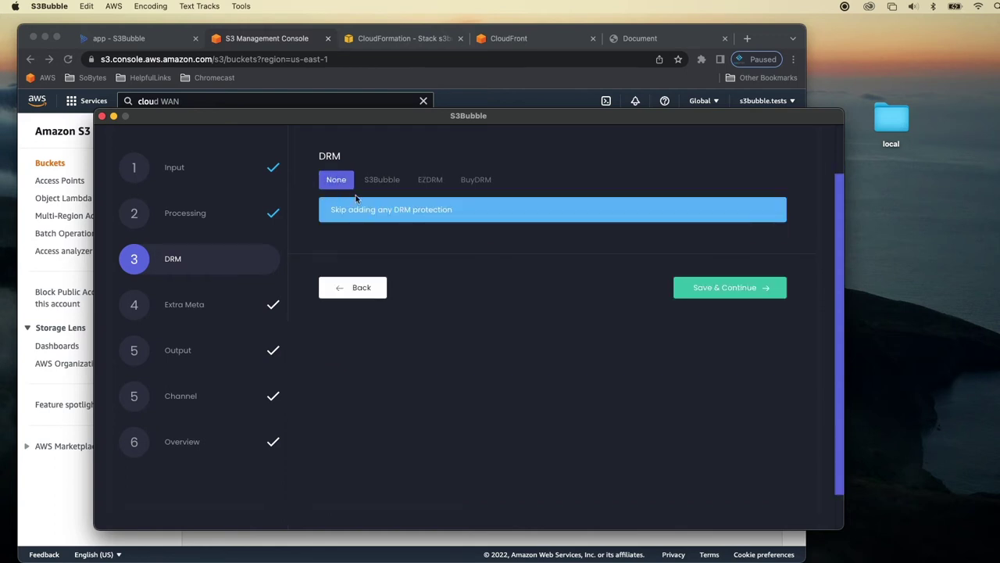
left_click(686, 294)
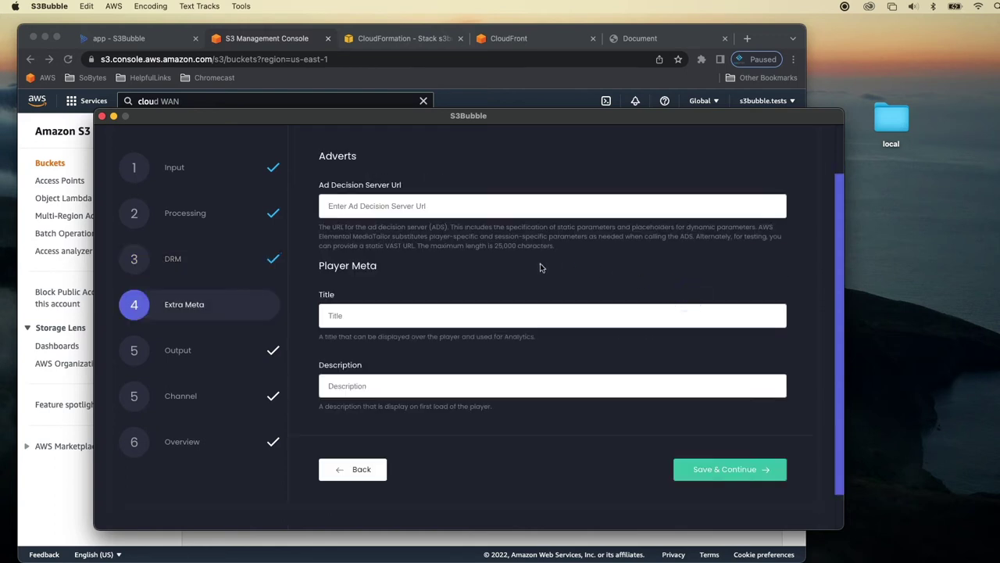
left_click(713, 477)
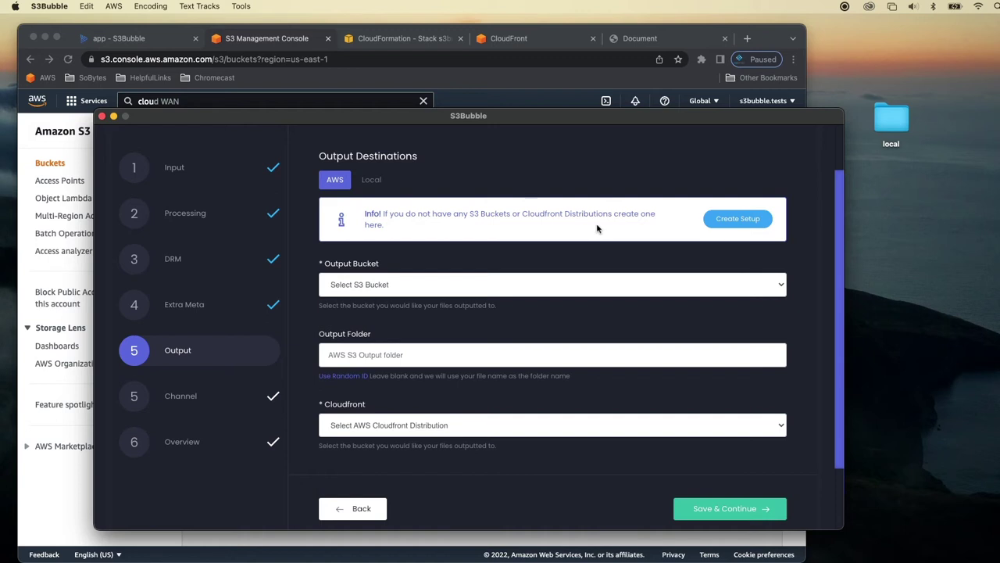
Set the output to the Desktop 'local' folder with a randomly generated output folder ID.
left_click(373, 181)
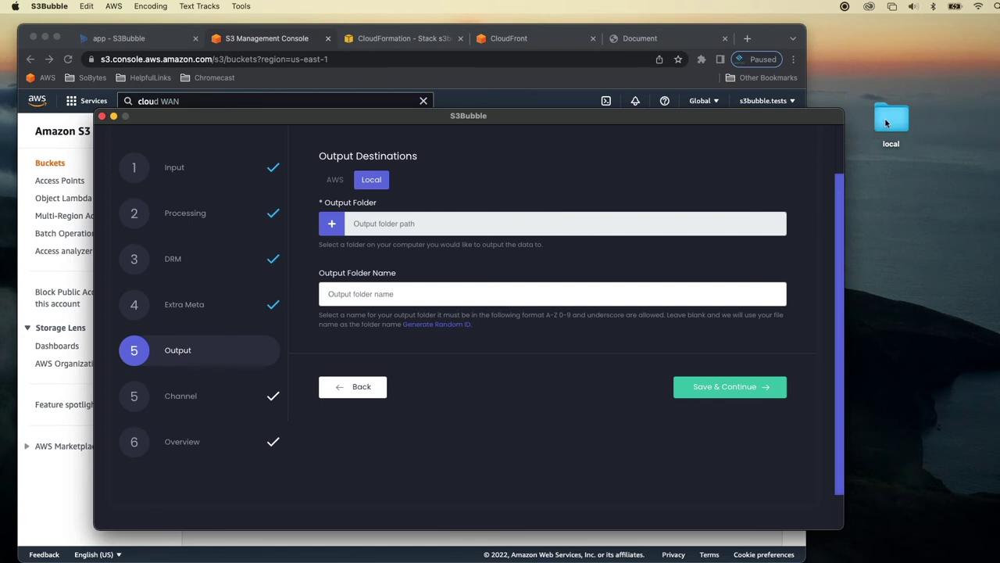
left_click_drag(888, 125, 407, 223)
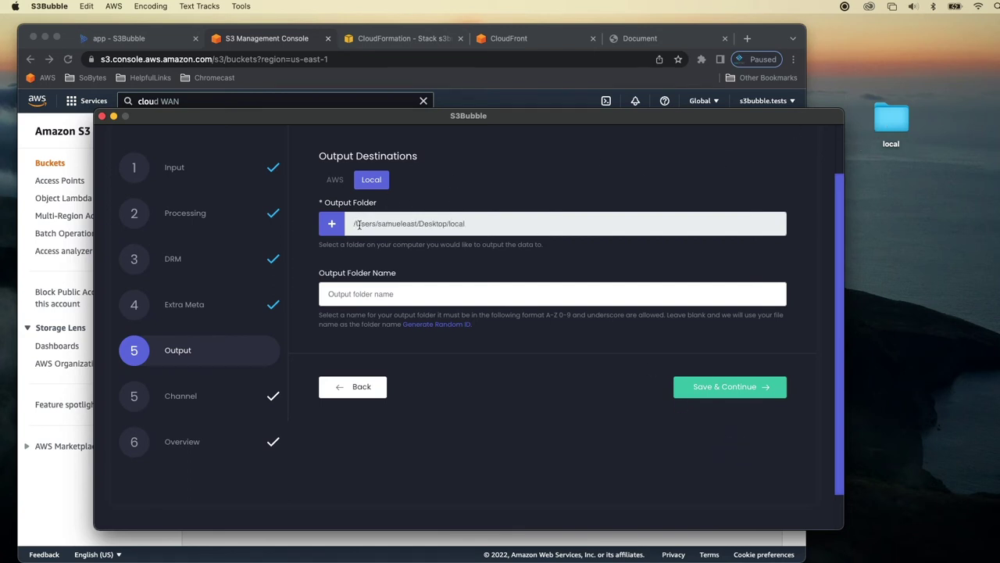
left_click(446, 325)
Submit the HLS encoding job from Channel and Overview, then open the local output folder.
left_click(739, 391)
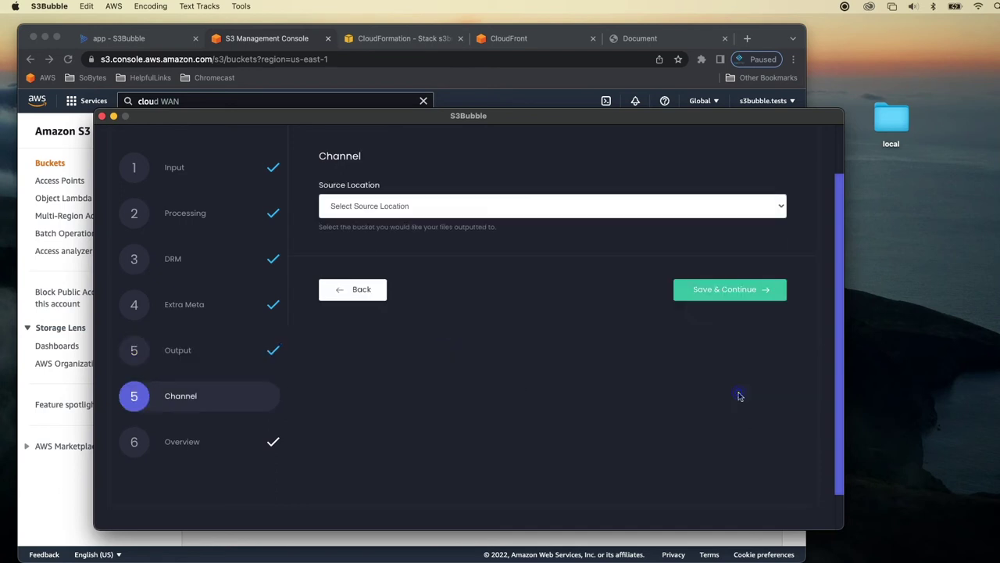
left_click(708, 290)
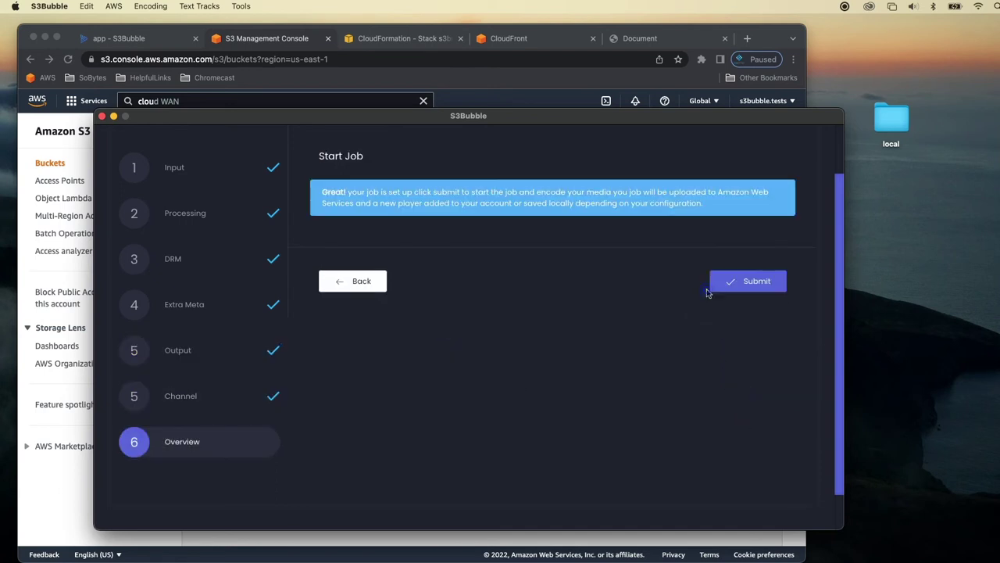
left_click(713, 288)
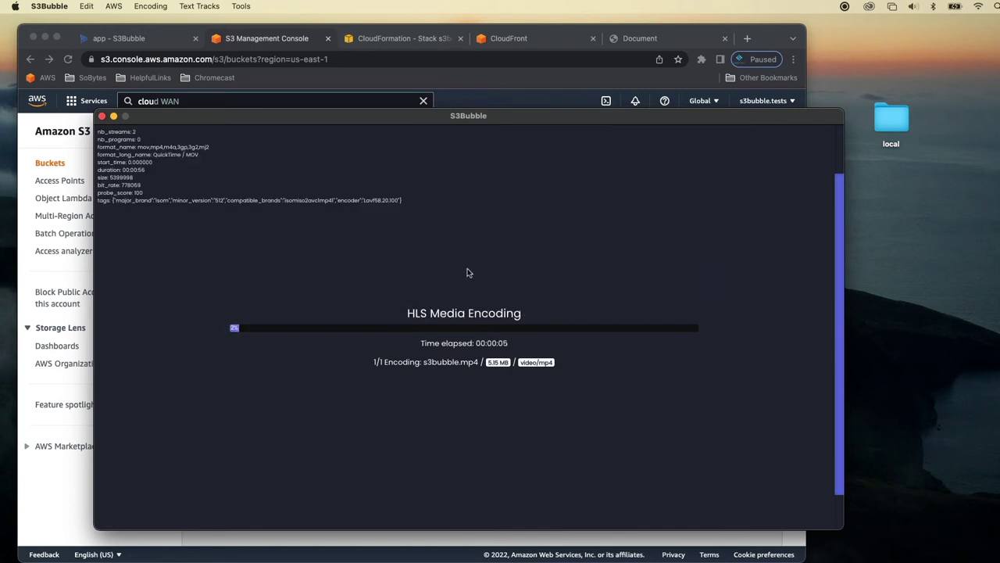
double_click(895, 122)
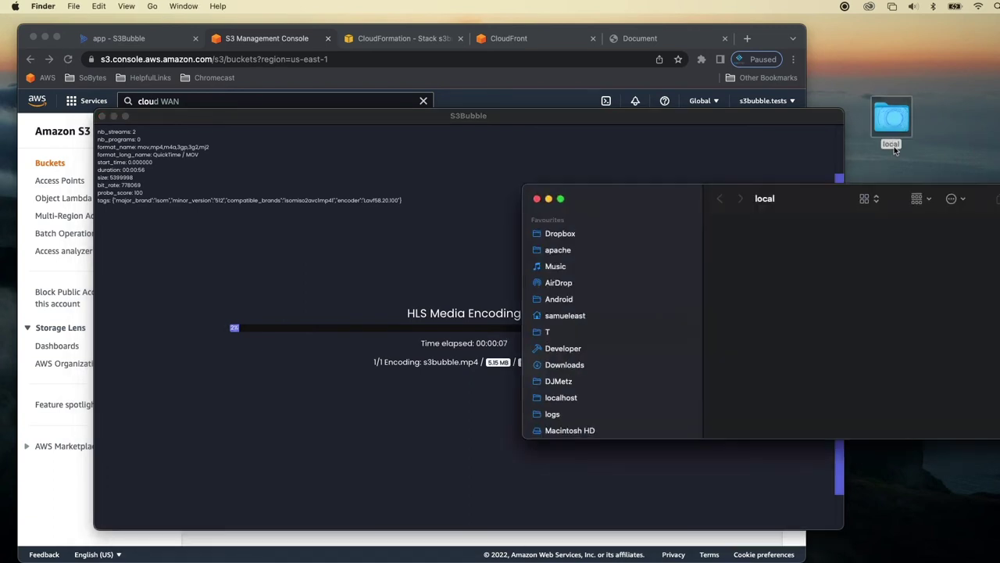
left_click_drag(706, 191, 656, 56)
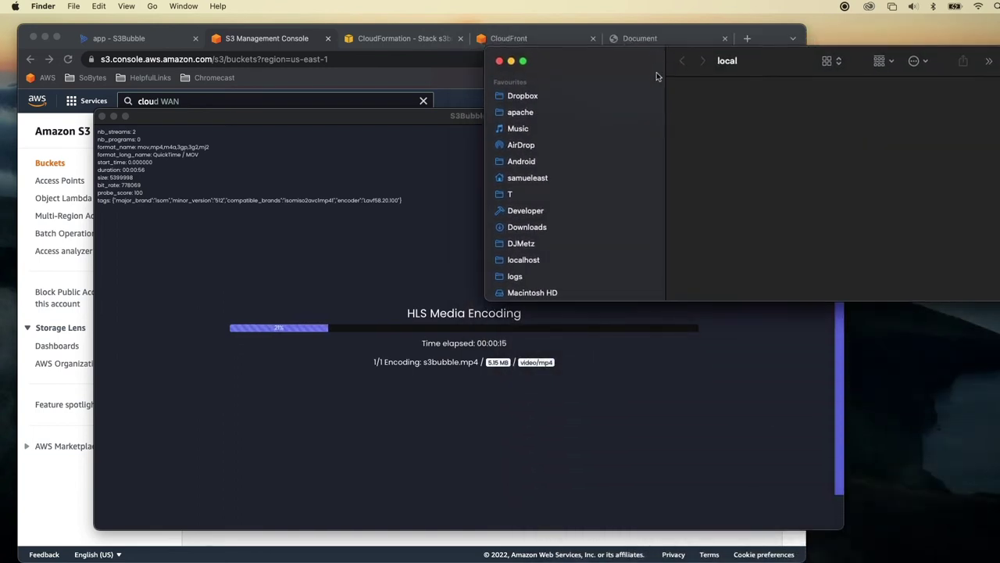
left_click(845, 6)
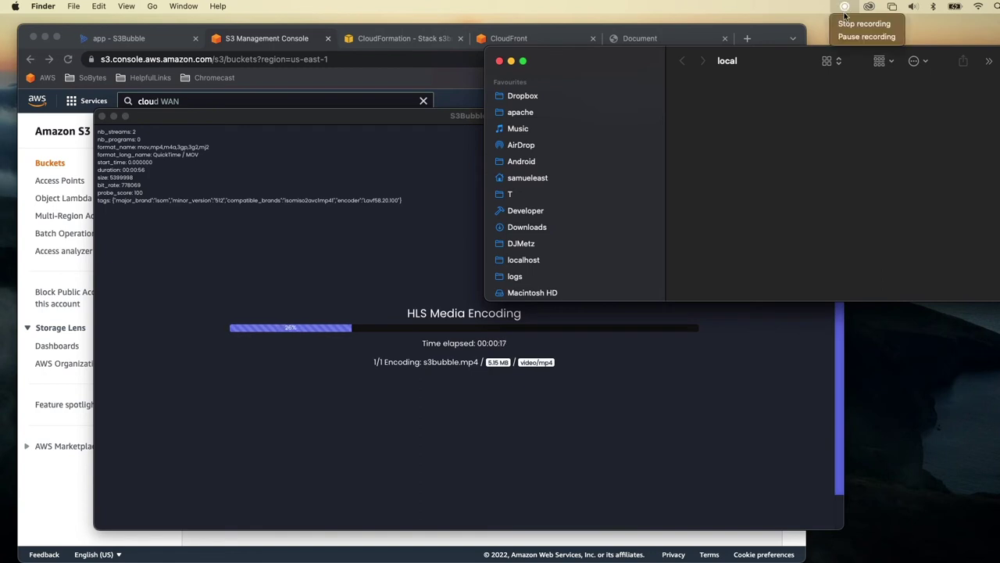
Open the ID-named output folder to view master.m3u8, the other master files and media-1 to media-5.
left_click(847, 39)
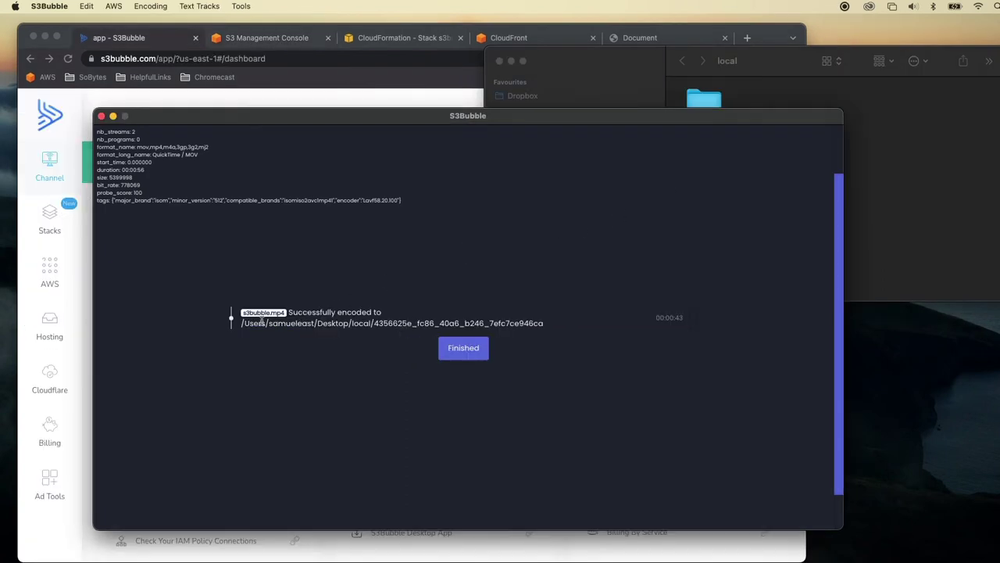
left_click(635, 60)
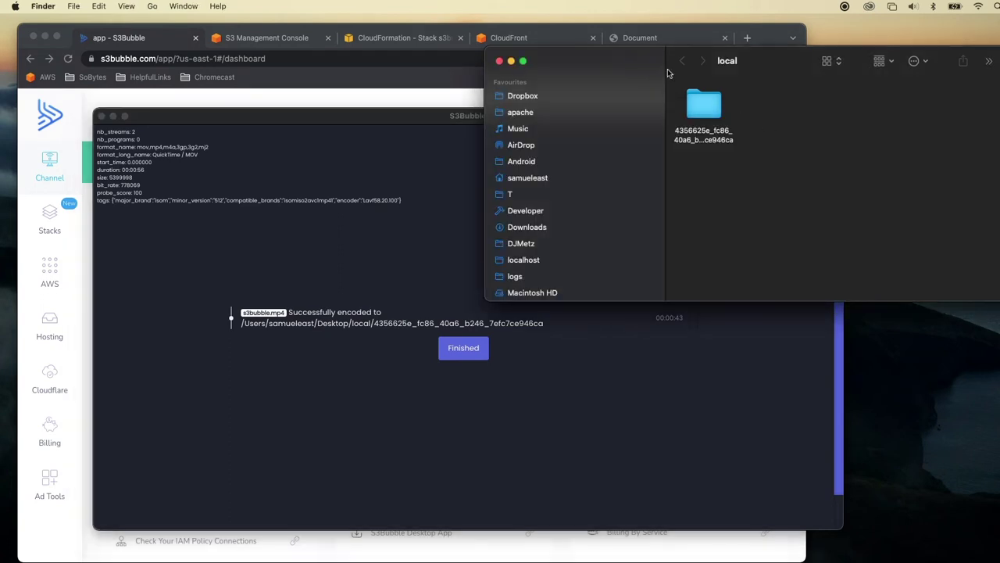
left_click_drag(664, 71, 598, 178)
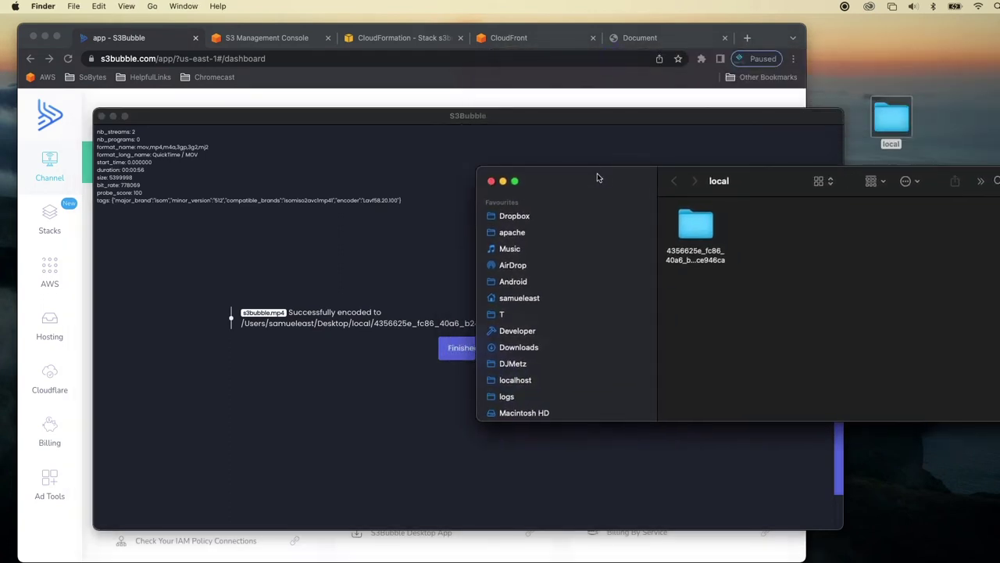
double_click(703, 230)
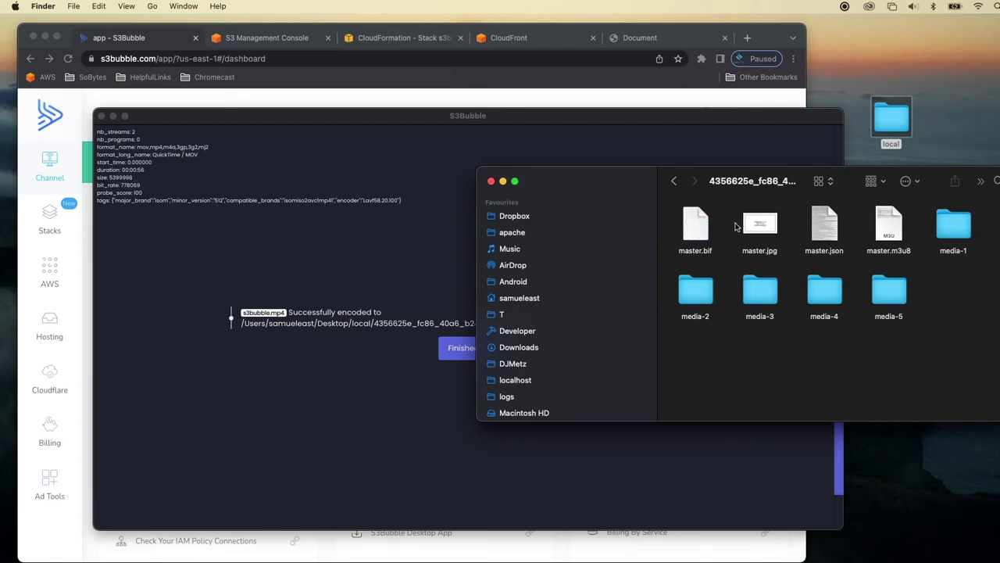
left_click_drag(626, 185, 525, 173)
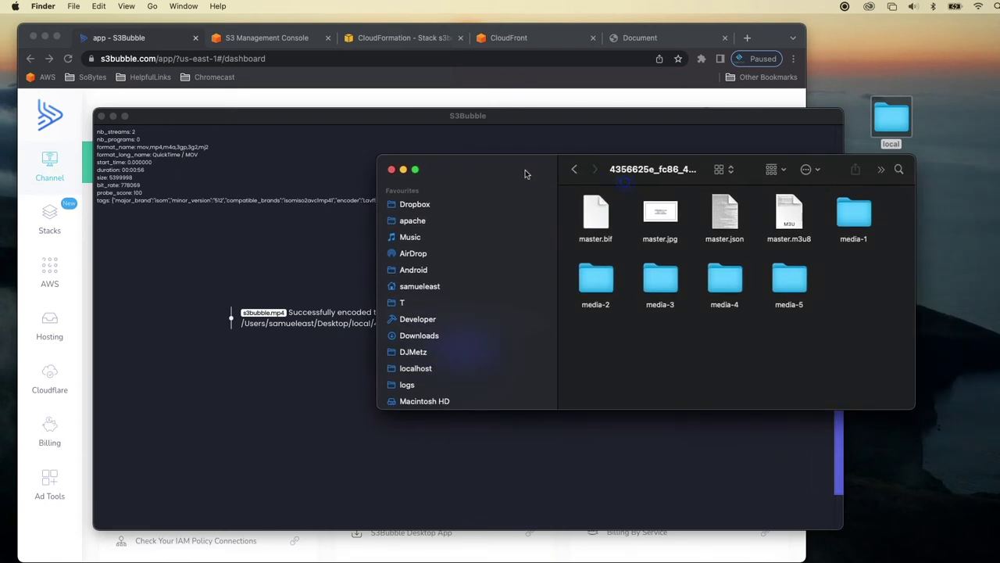
Close the Finder window and open the s3localtutorial bucket in the S3 console.
left_click(392, 171)
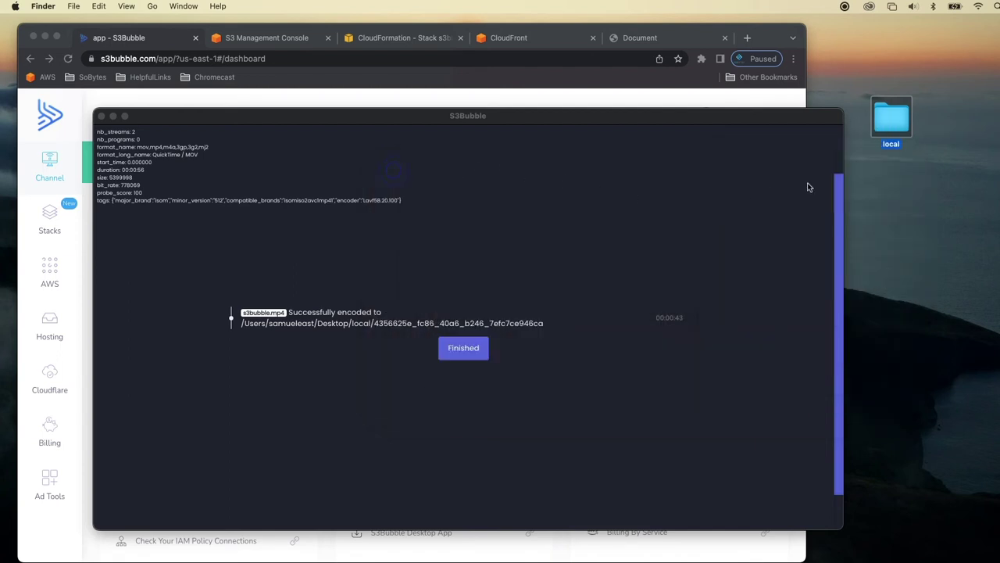
left_click_drag(883, 127, 880, 189)
left_click(877, 252)
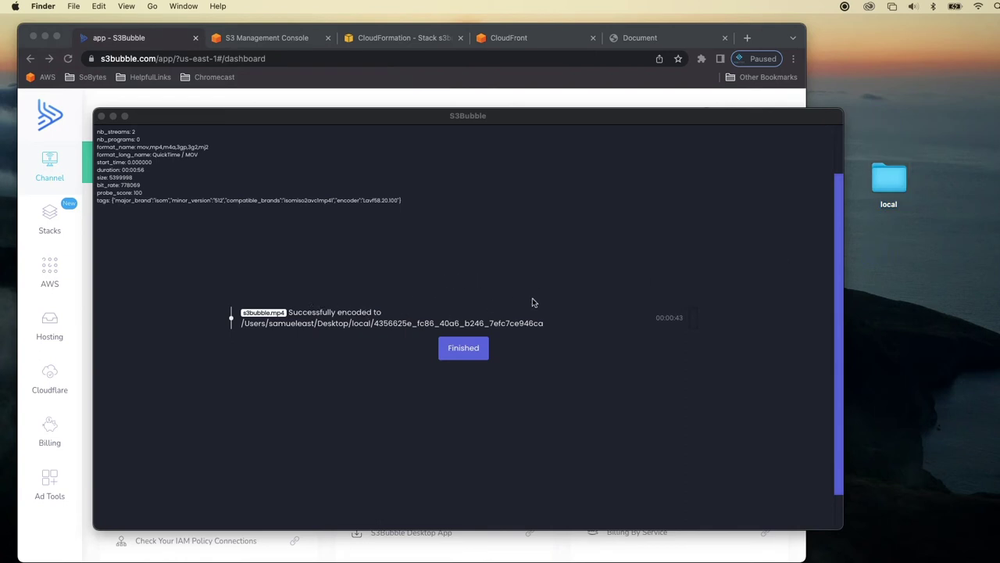
left_click(265, 38)
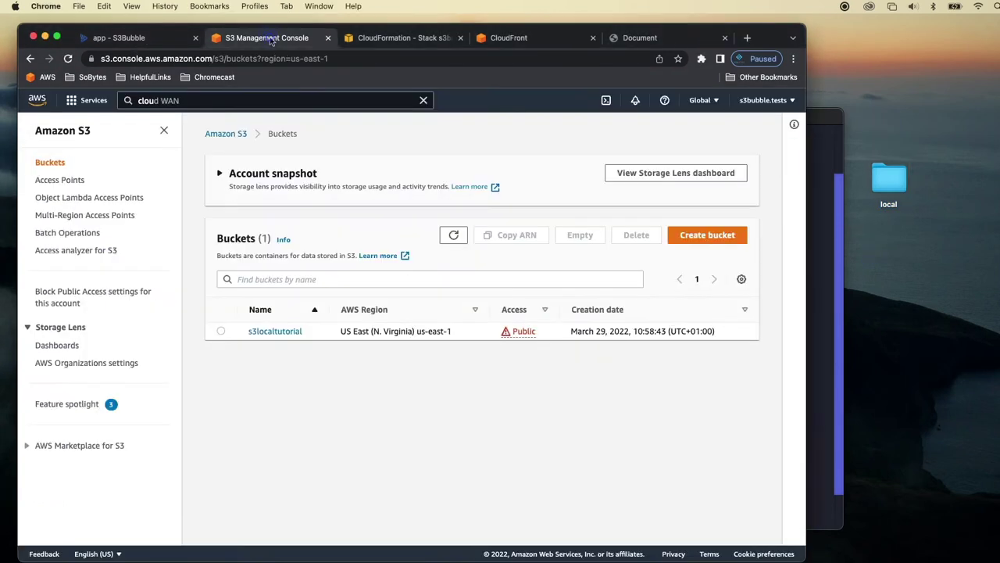
left_click(278, 332)
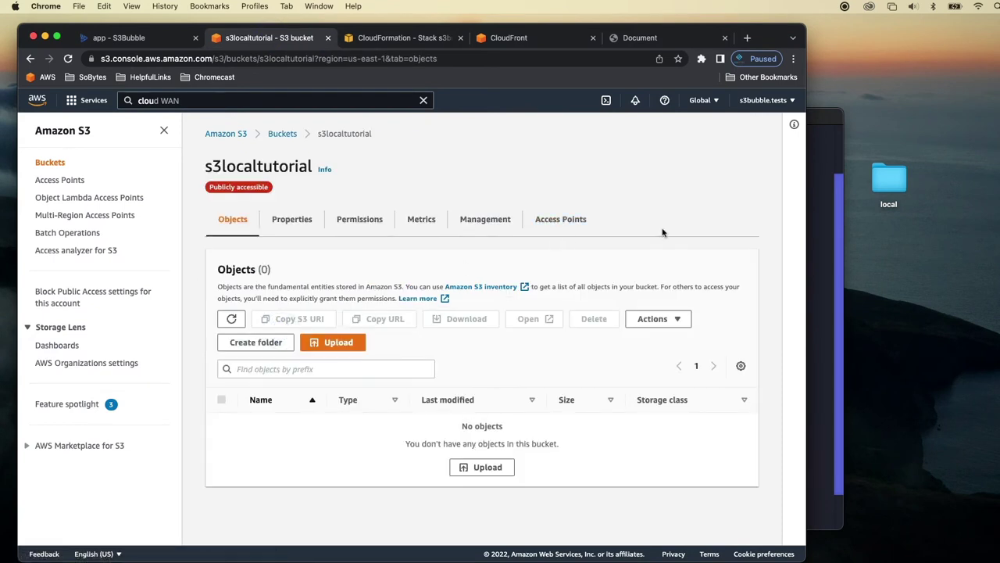
Upload the encoded output folder into the bucket, 154 files totalling 13.2 MB.
double_click(892, 182)
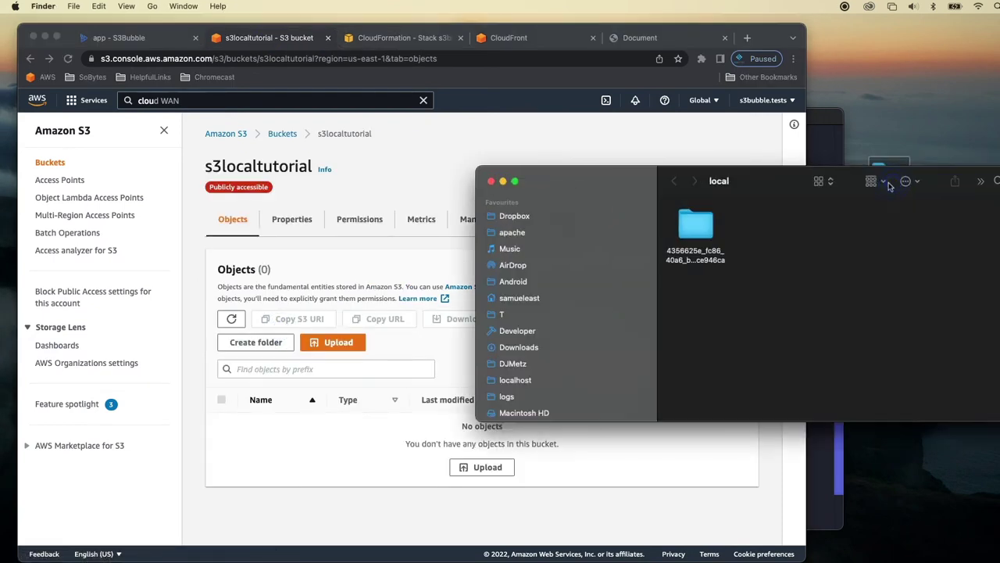
left_click_drag(700, 242, 329, 404)
scroll(415, 349, "down", 10)
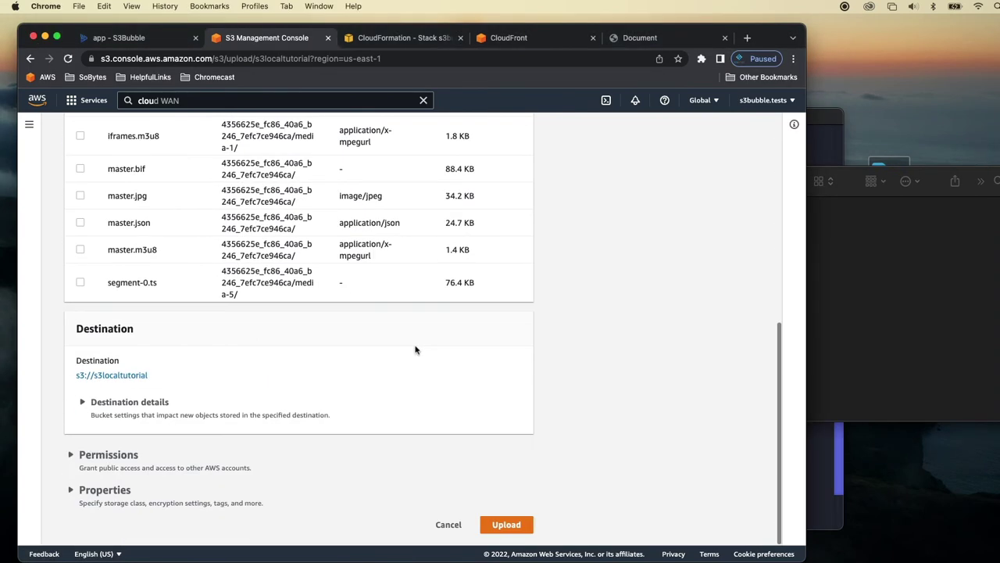
left_click(502, 524)
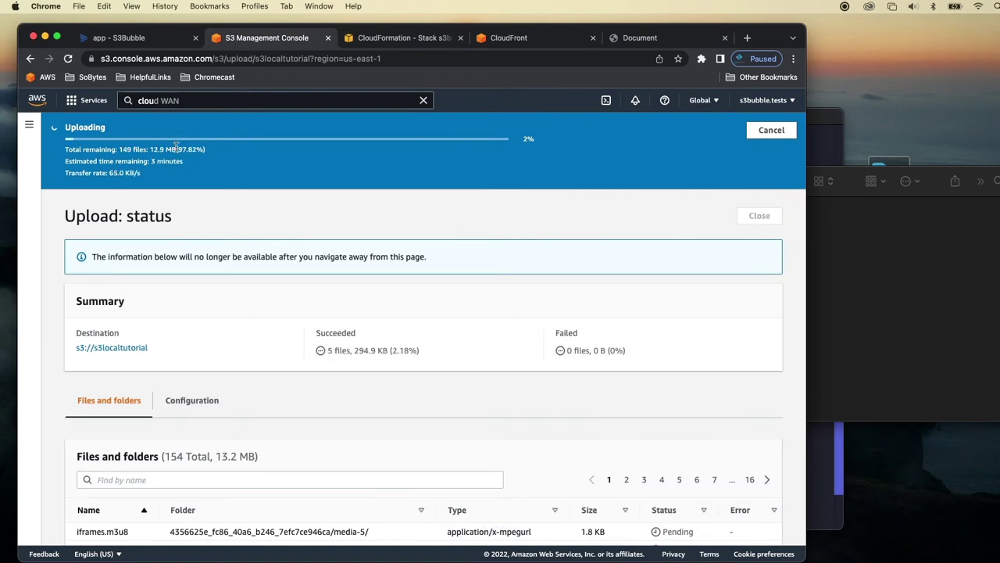
left_click(845, 8)
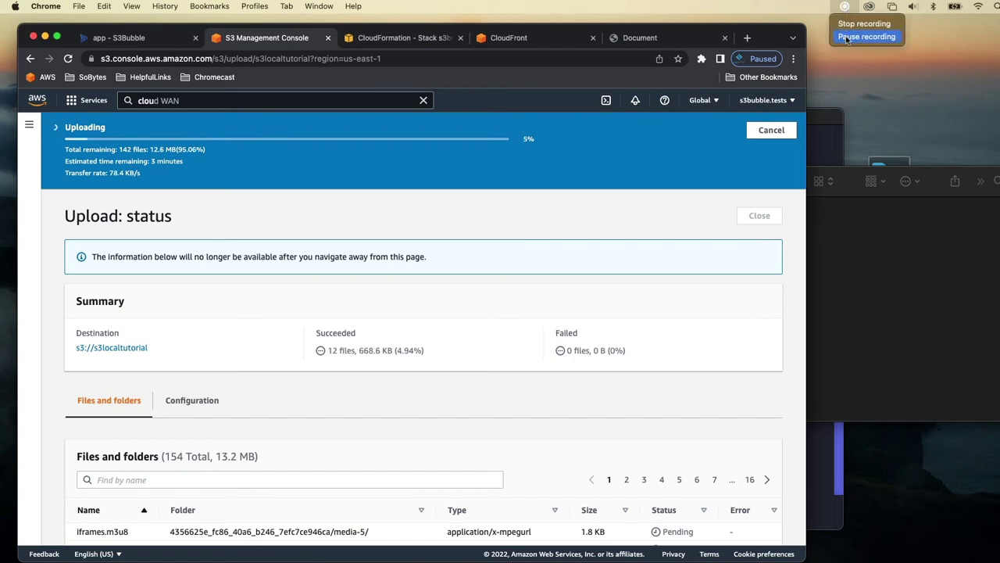
left_click(867, 36)
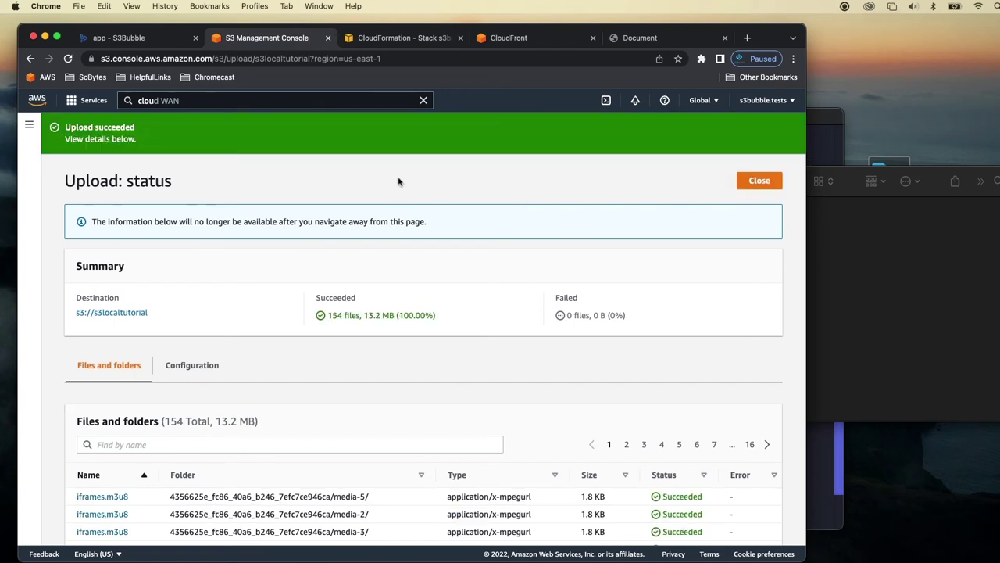
scroll(267, 270, "down", 3)
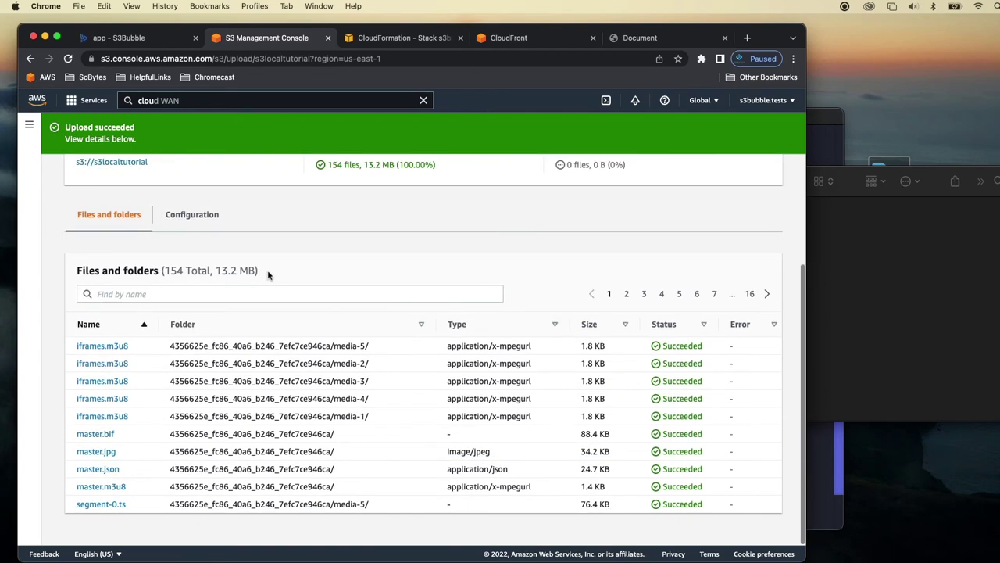
scroll(272, 279, "up", 3)
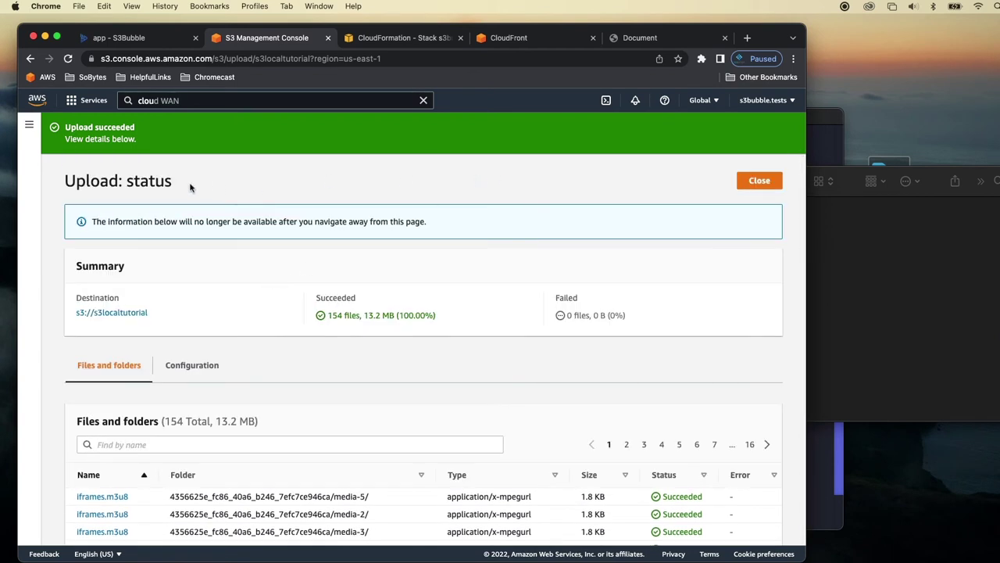
left_click(762, 179)
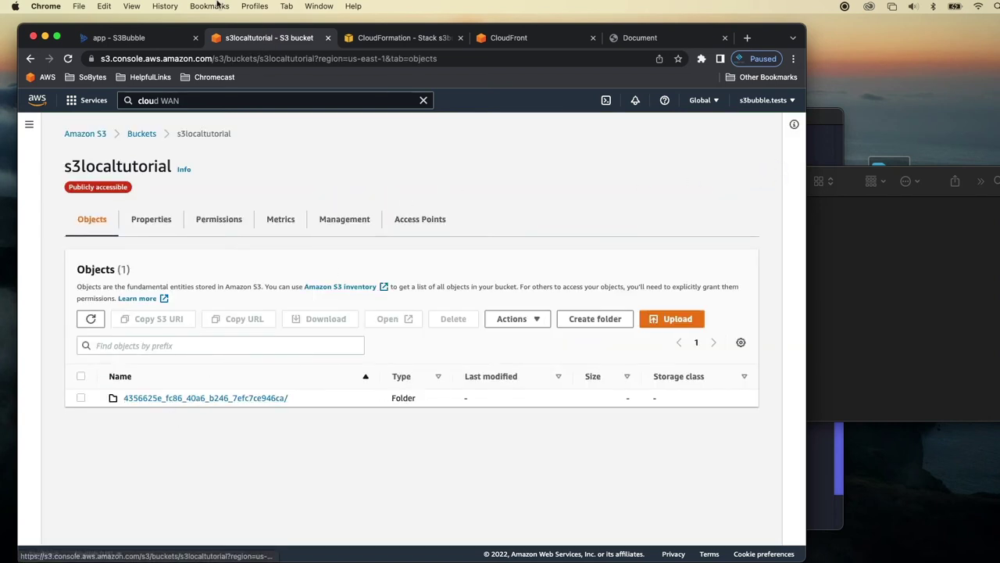
Browse the s3localtutorial bucket into the uploaded media folder and select master.m3u8.
left_click(121, 38)
mouse_move(50, 273)
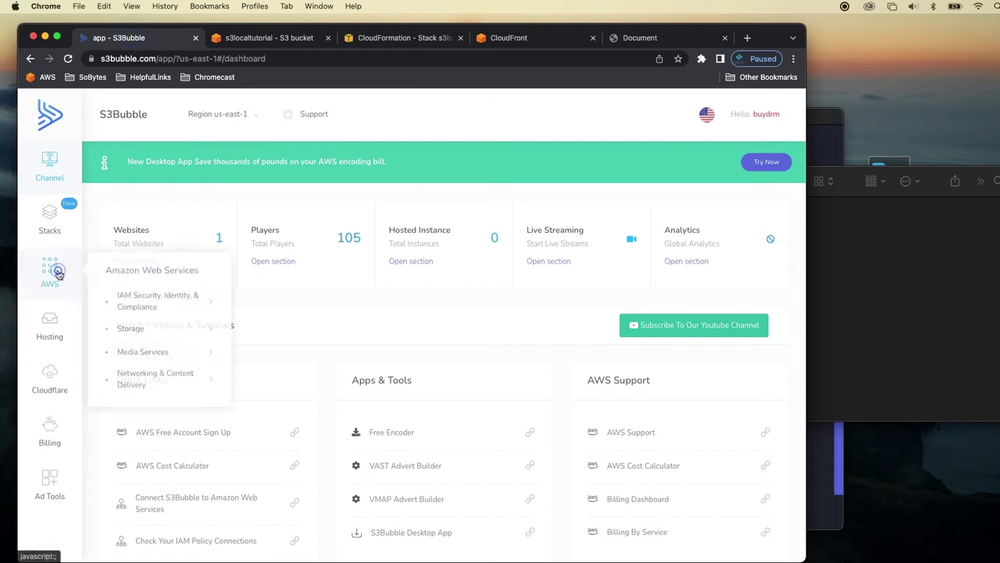
mouse_move(188, 332)
left_click(268, 332)
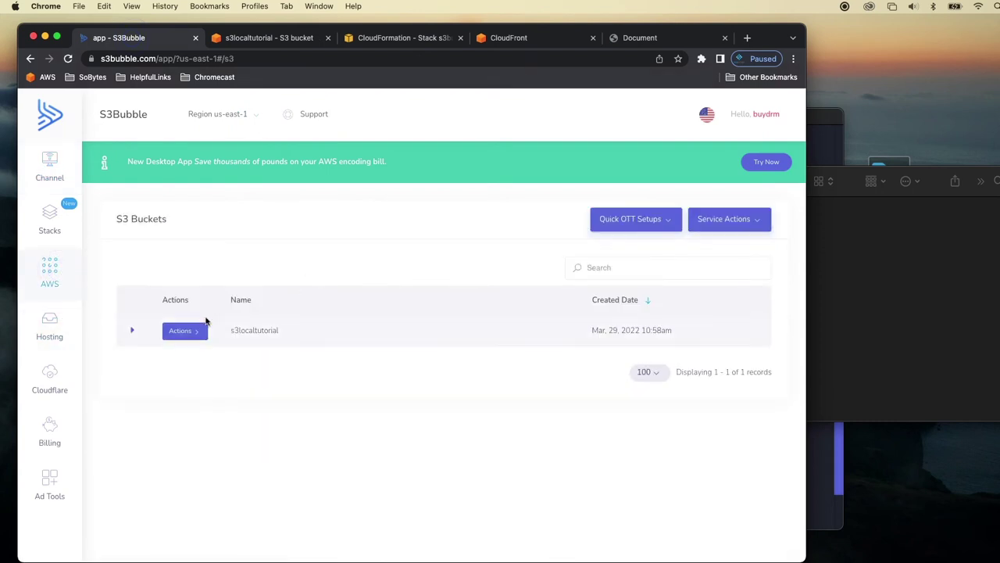
left_click(180, 332)
left_click(253, 344)
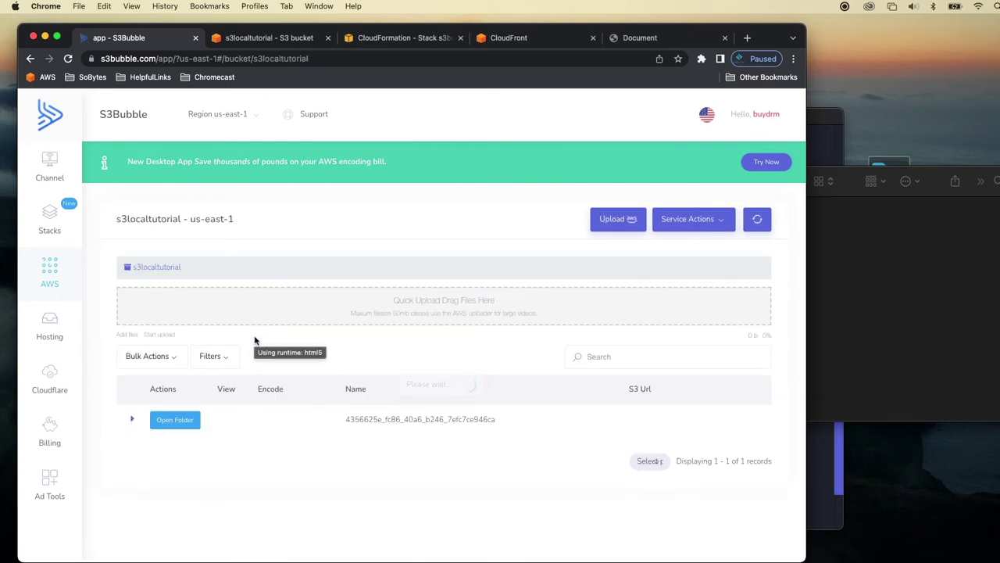
left_click(186, 423)
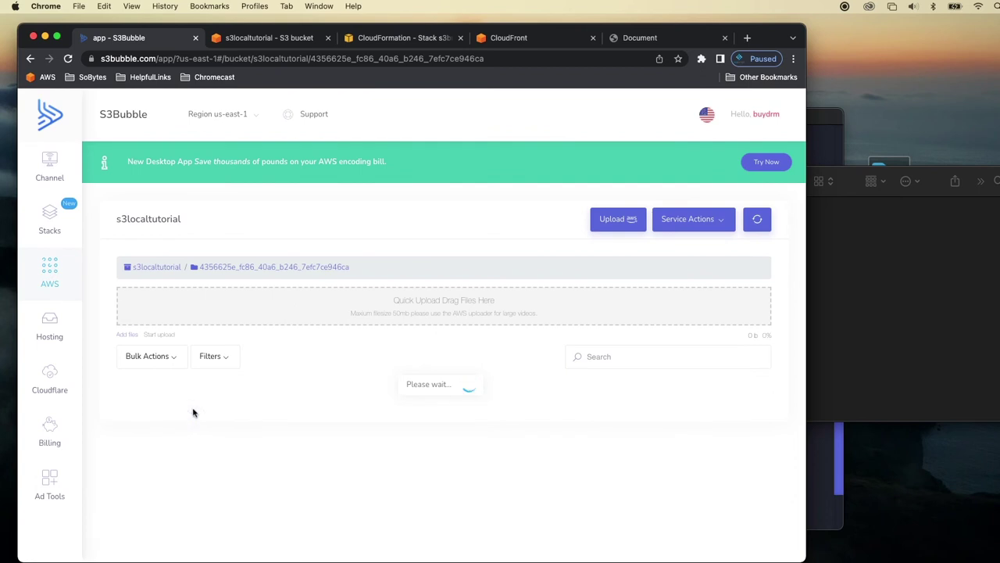
scroll(196, 410, "down", 5)
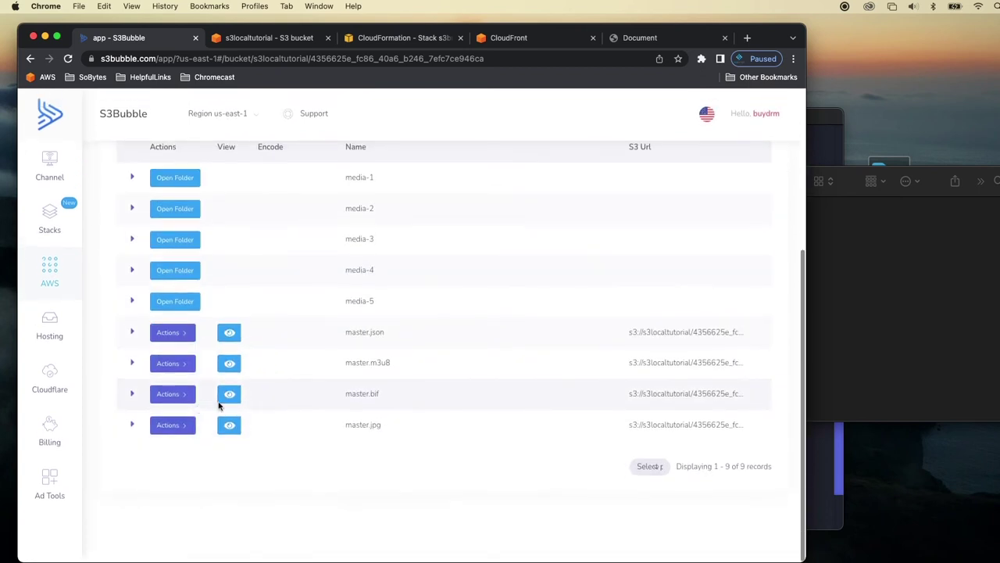
left_click_drag(401, 362, 344, 364)
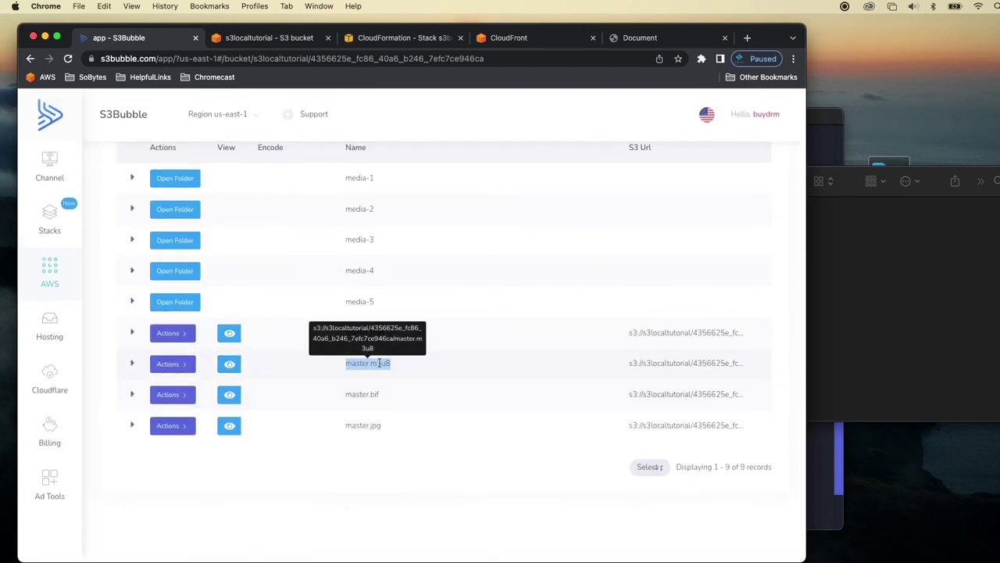
Create a player for master.m3u8 on the deployed CloudFront distribution, after checking its domain name.
left_click(423, 371)
left_click(178, 365)
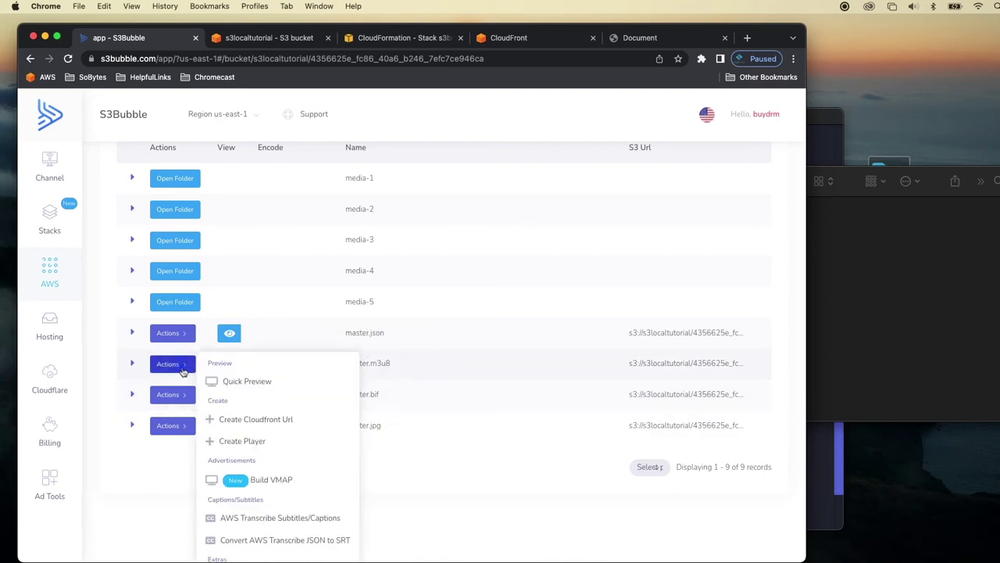
left_click(261, 441)
left_click(407, 304)
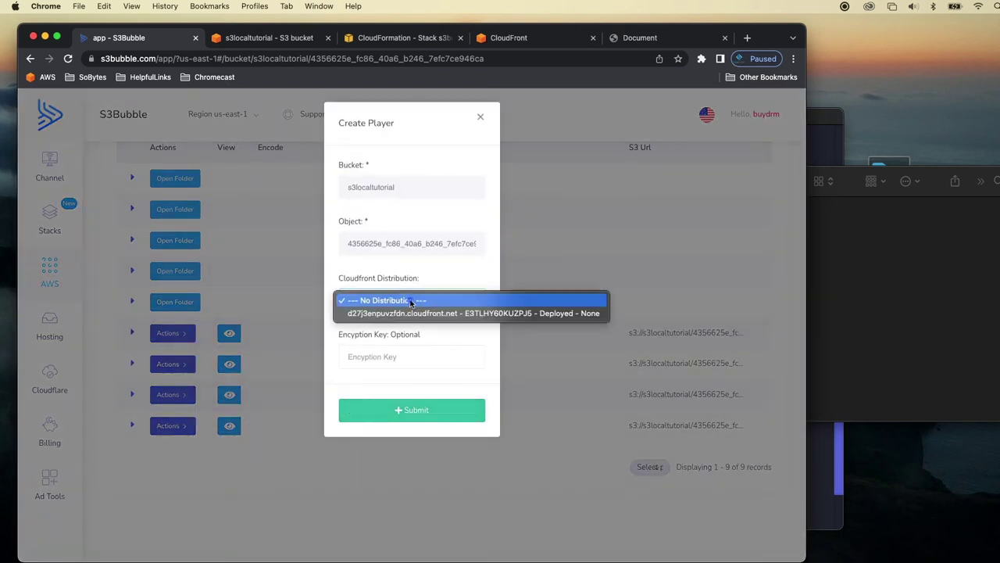
left_click(407, 313)
left_click(531, 37)
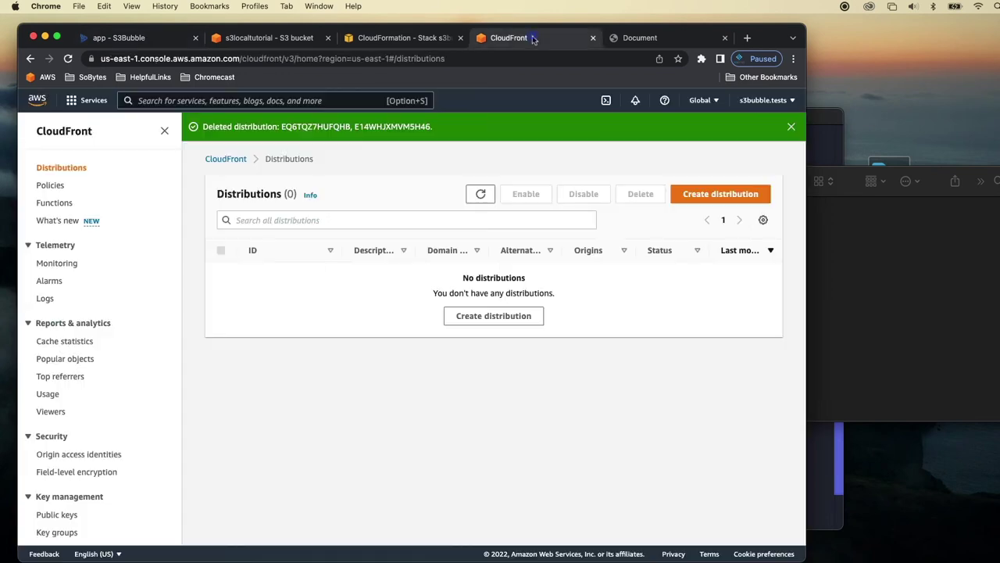
left_click(479, 194)
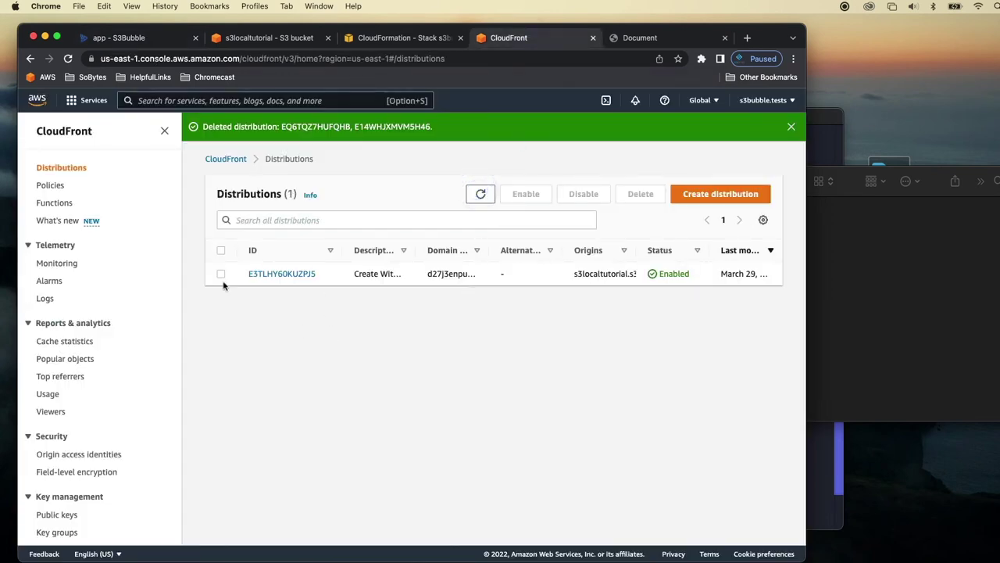
left_click_drag(493, 250, 561, 250)
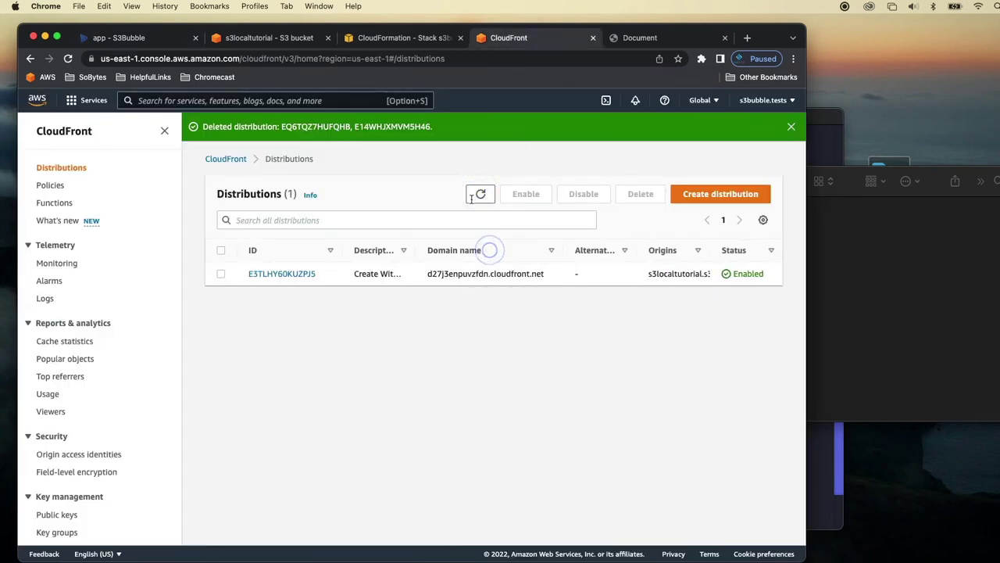
left_click(151, 42)
left_click(408, 412)
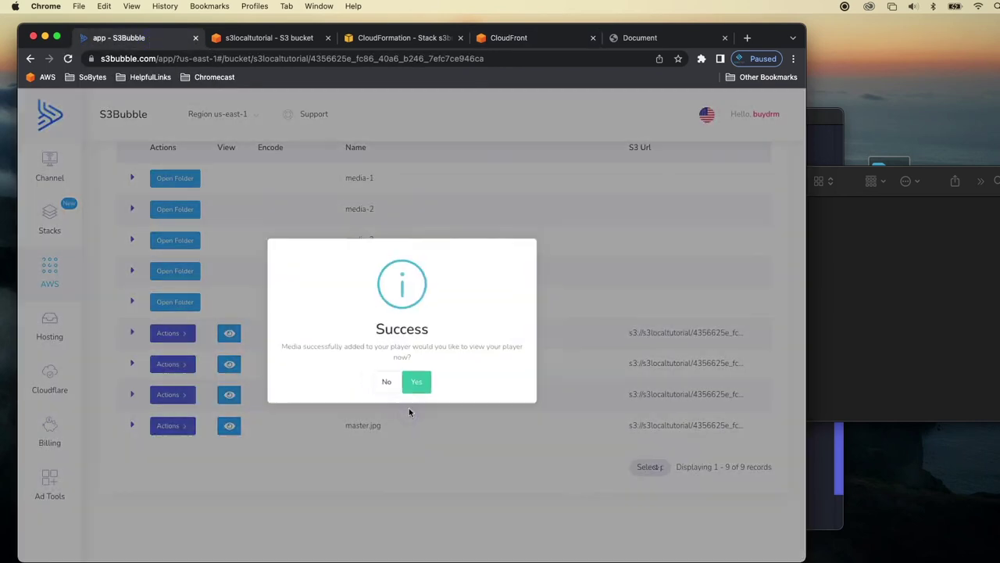
Replace the player code in index.html with the new code r9i3zt and save.
left_click(415, 382)
scroll(451, 370, "up", 5)
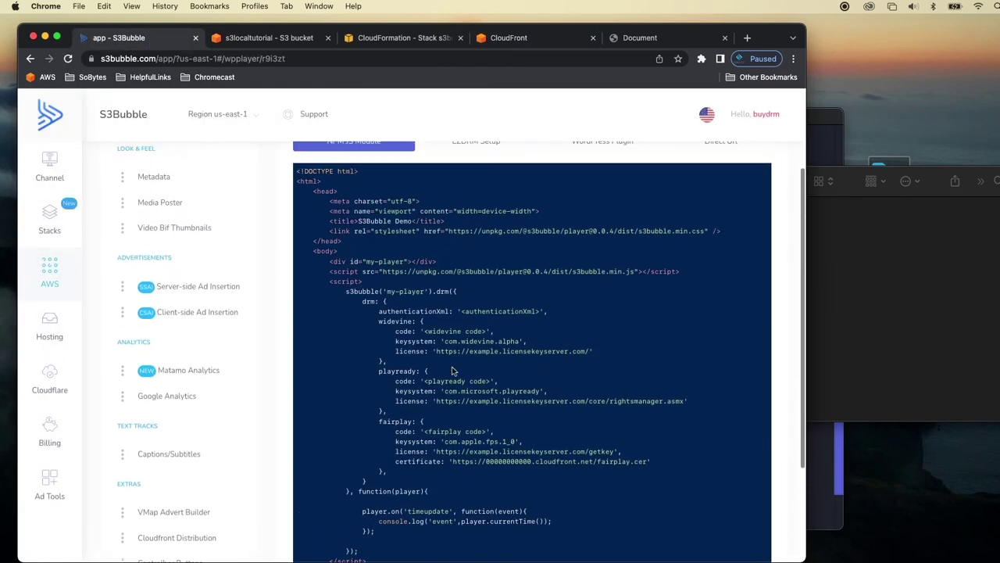
scroll(452, 371, "up", 3)
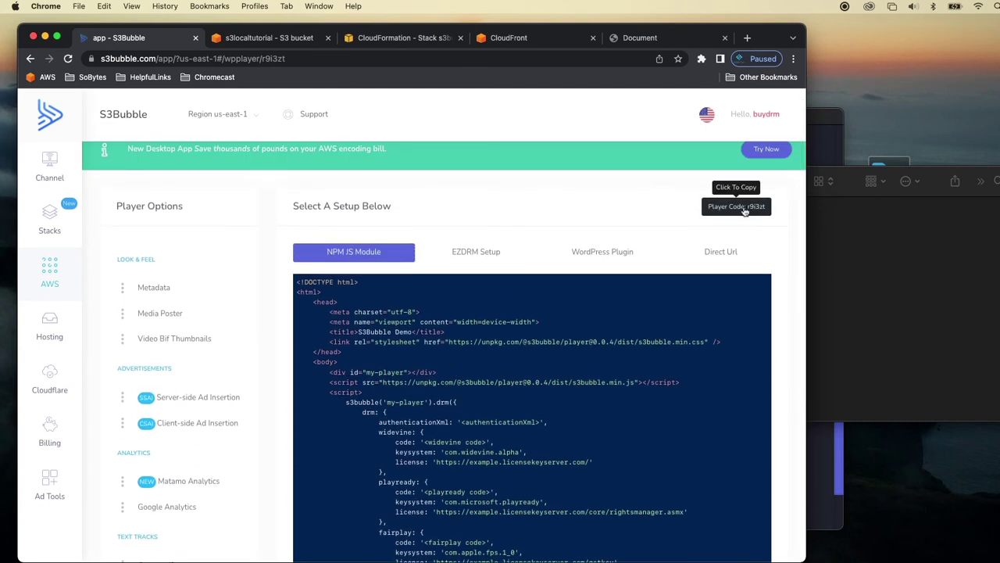
left_click(745, 209)
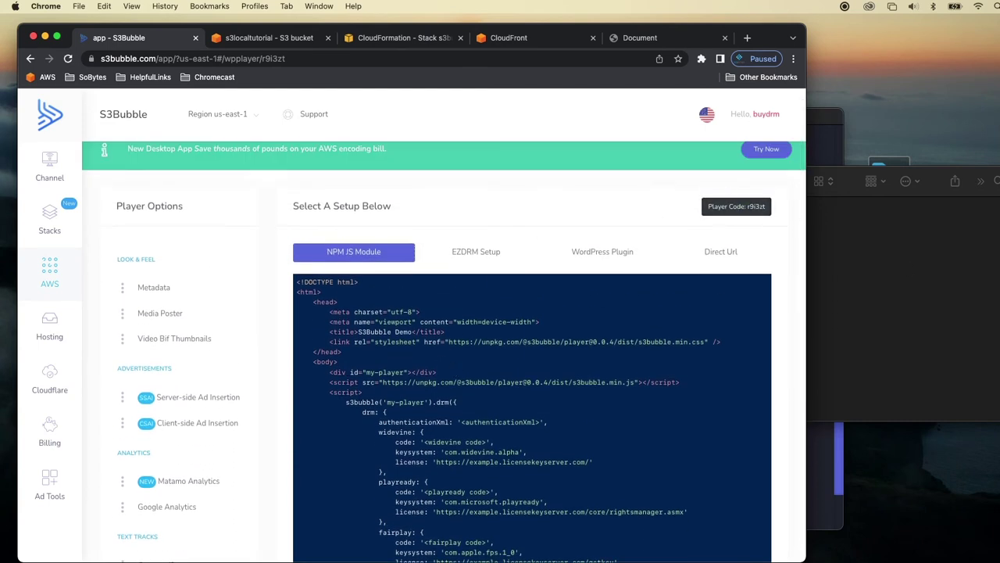
key("super+Tab")
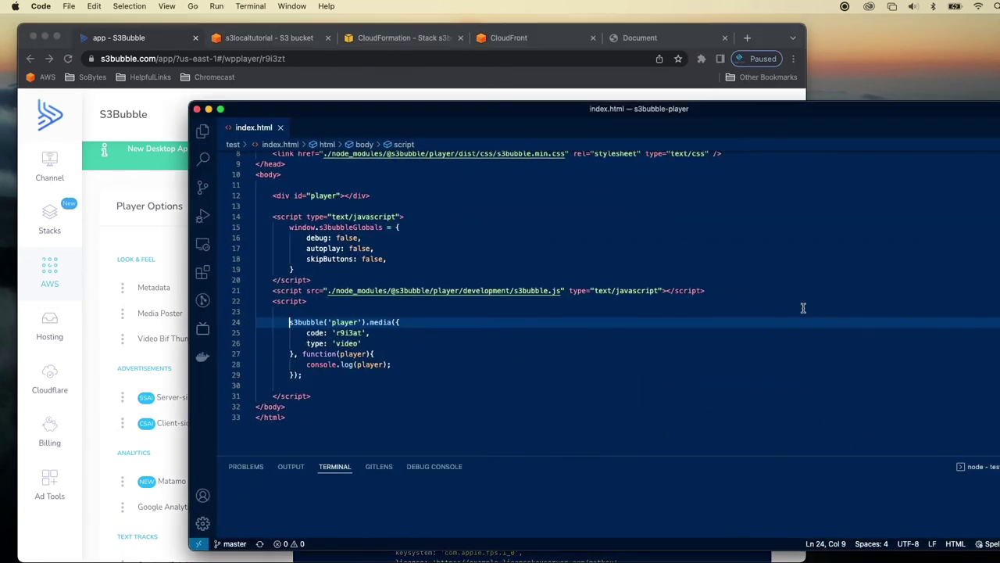
double_click(352, 332)
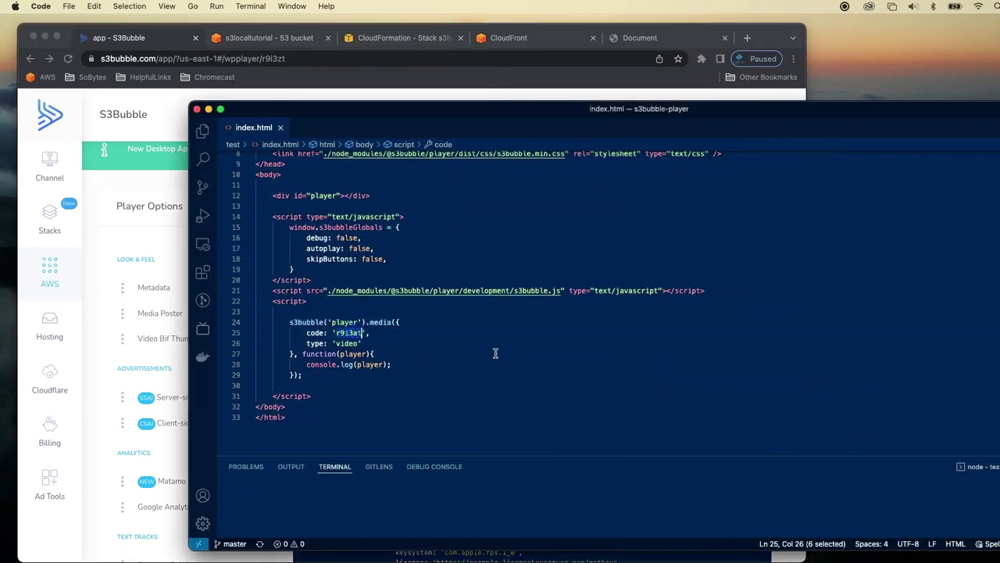
key("super+v")
key("super+s")
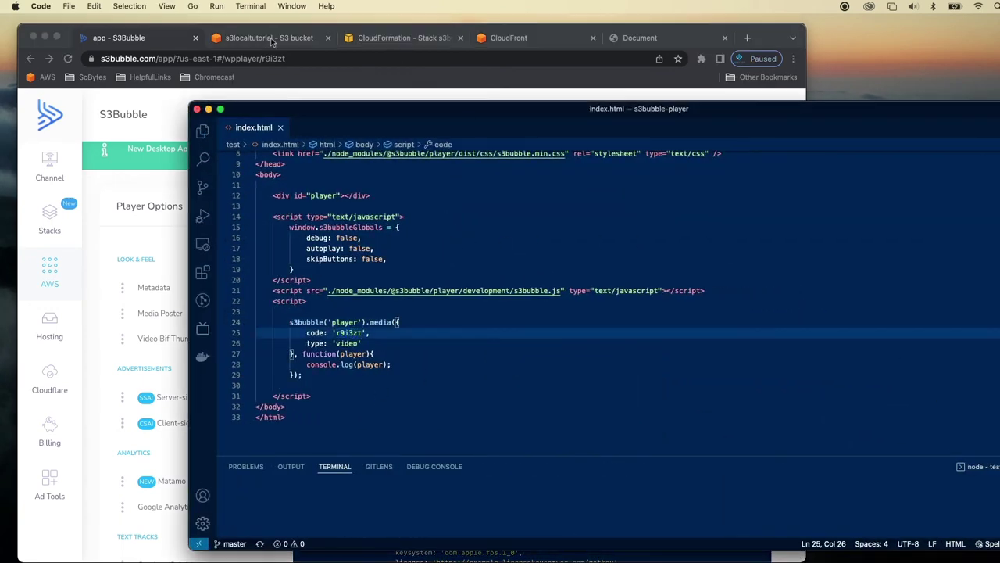
left_click(637, 38)
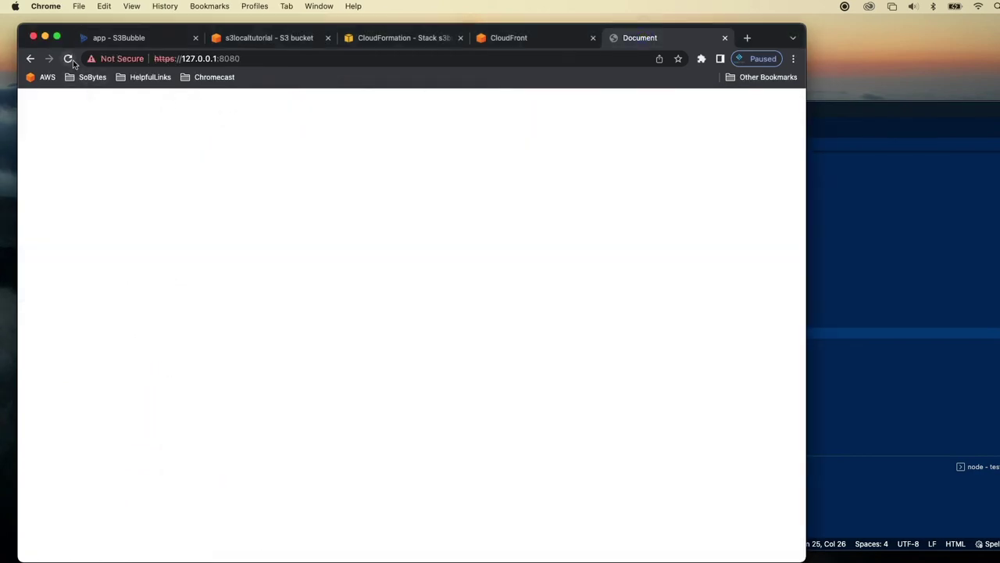
Reload 127.0.0.1:8080, then play and pause the encoded video in the S3Bubble player.
left_click(67, 58)
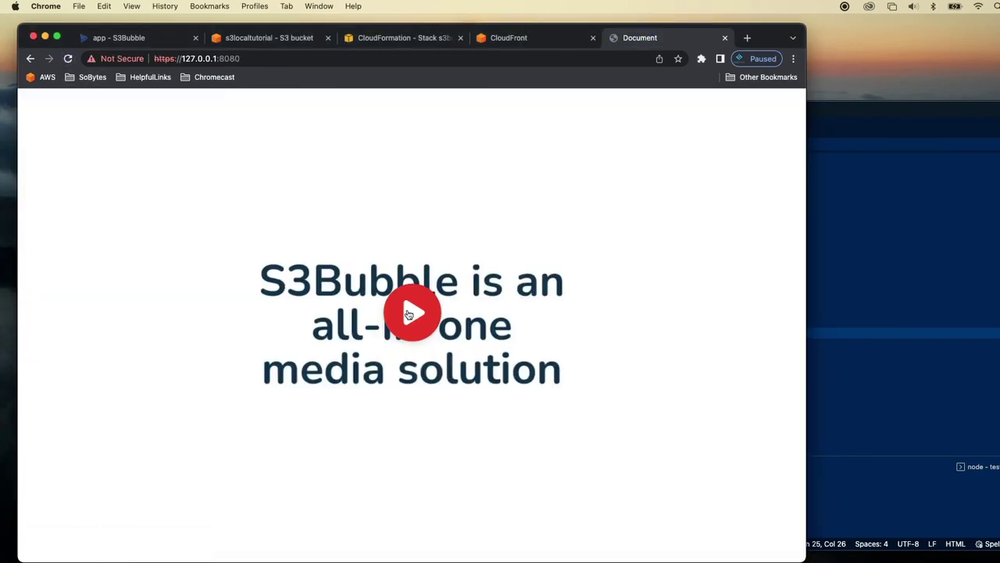
left_click(408, 310)
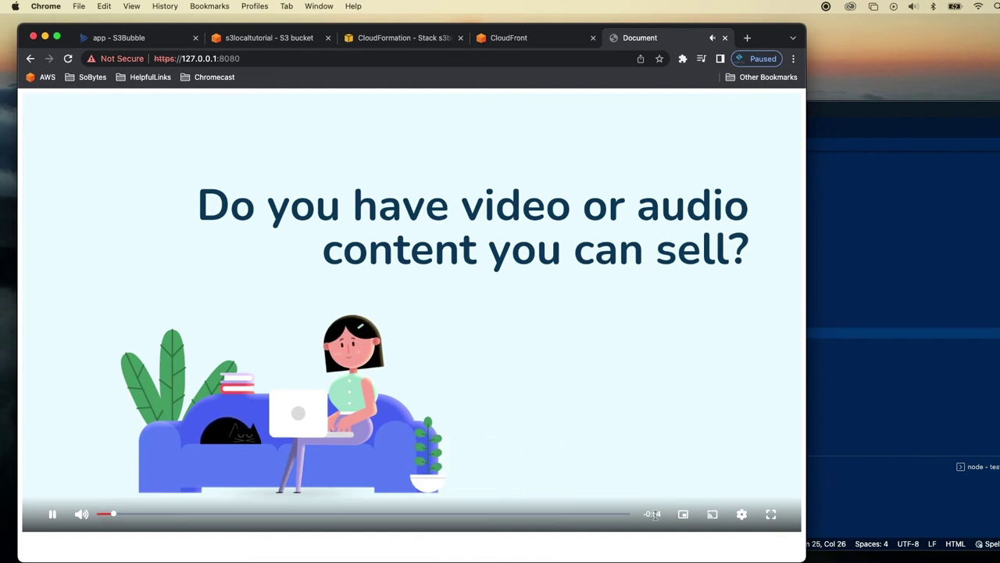
left_click(52, 513)
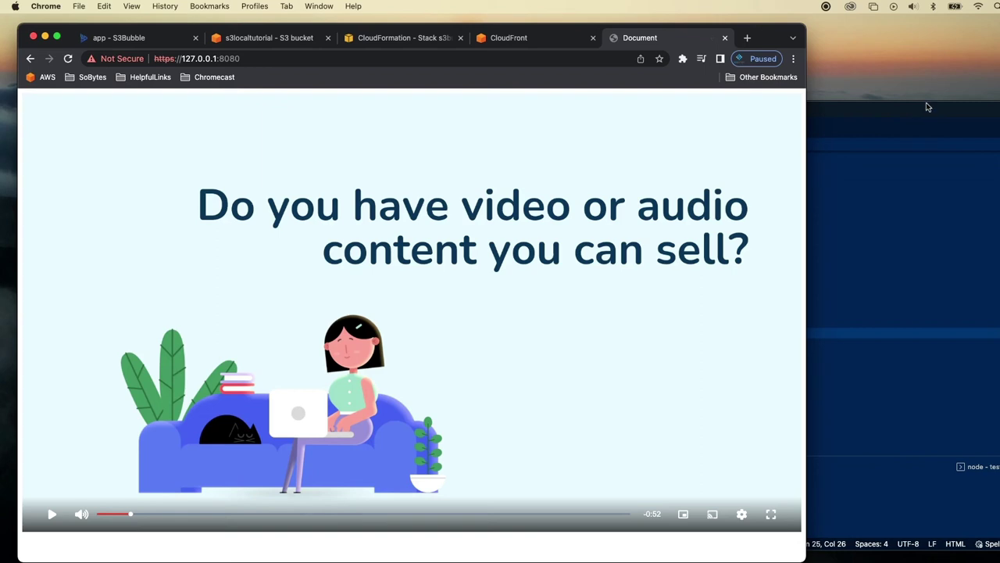
Start a new encoding job for Homecoming.mp3 with audio renditions, no DRM or extra meta.
key("super+Tab")
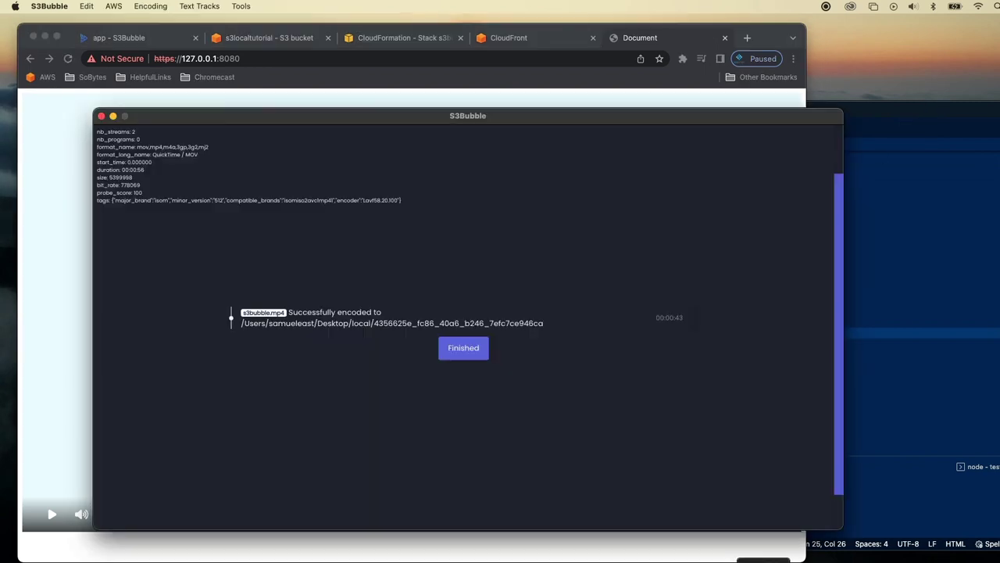
left_click(468, 353)
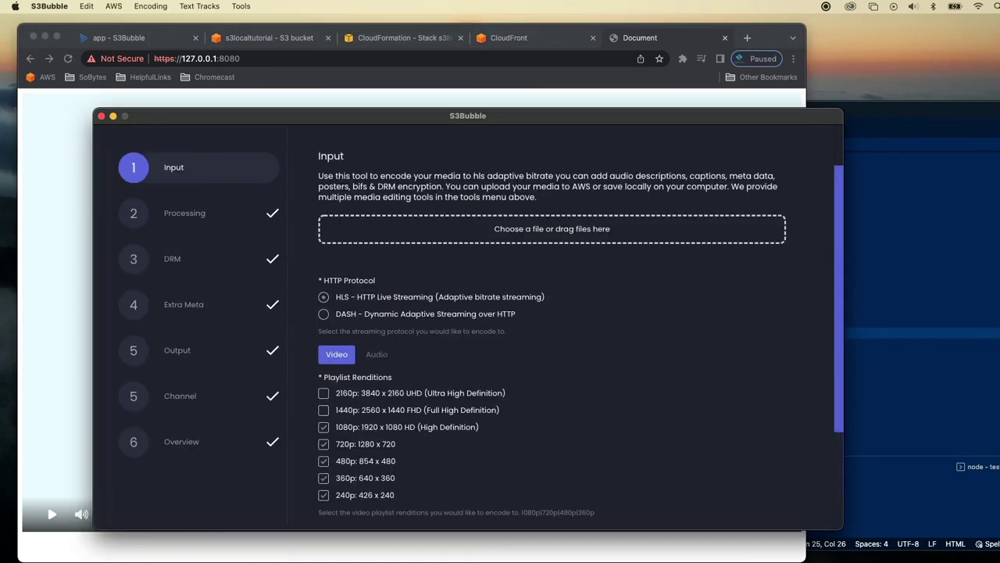
left_click_drag(472, 170, 532, 265)
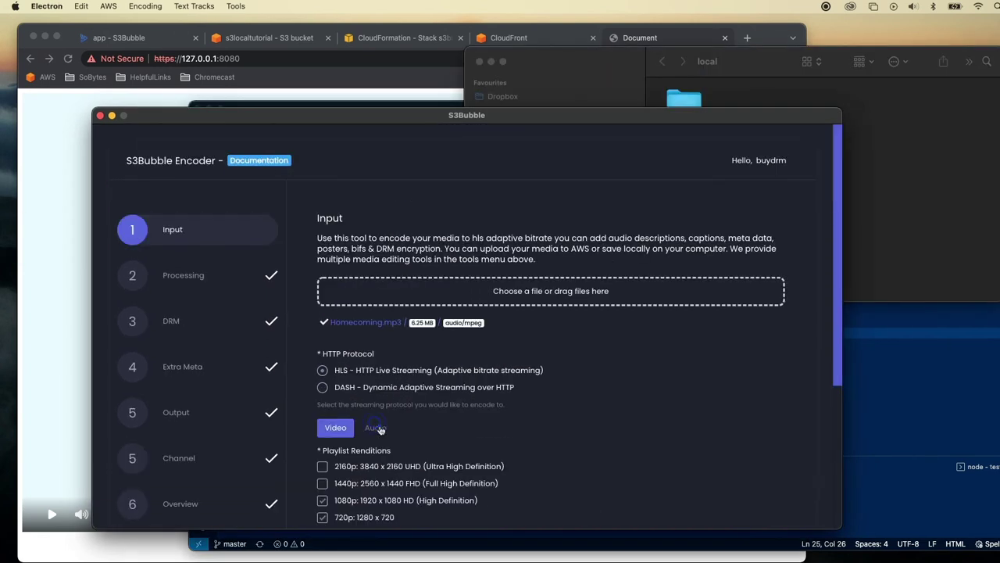
left_click(375, 427)
scroll(707, 338, "down", 5)
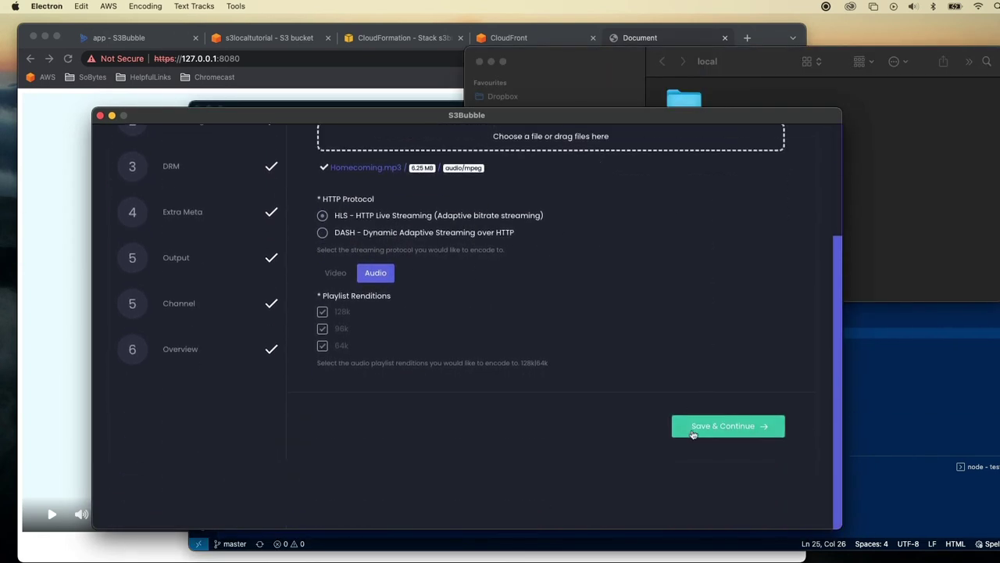
left_click(694, 429)
left_click(711, 407)
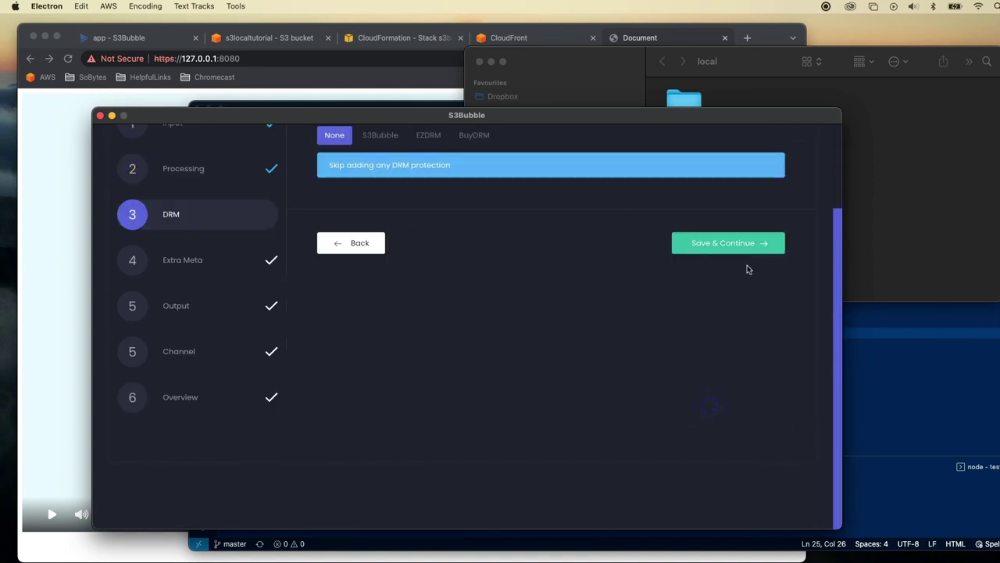
left_click(723, 288)
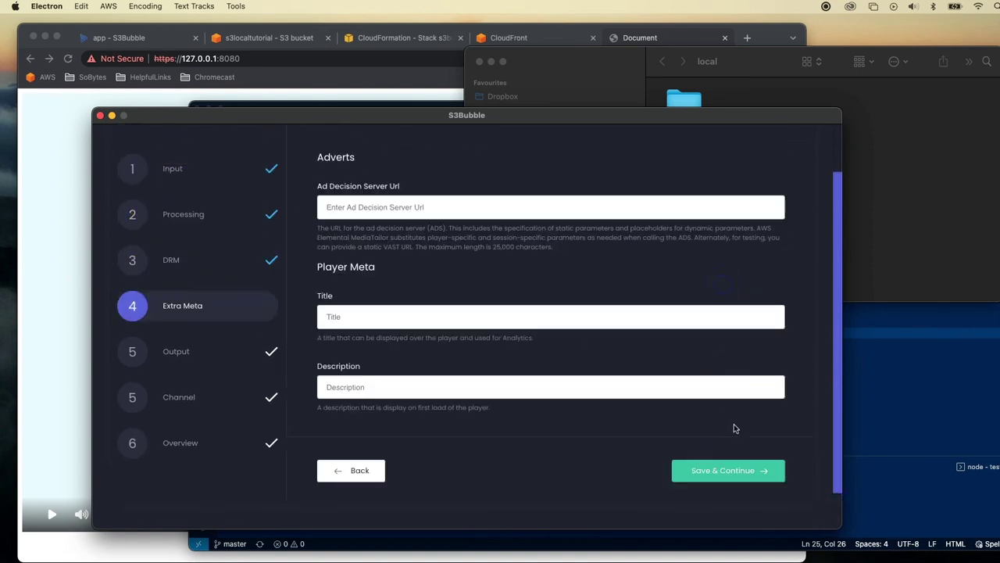
left_click(707, 469)
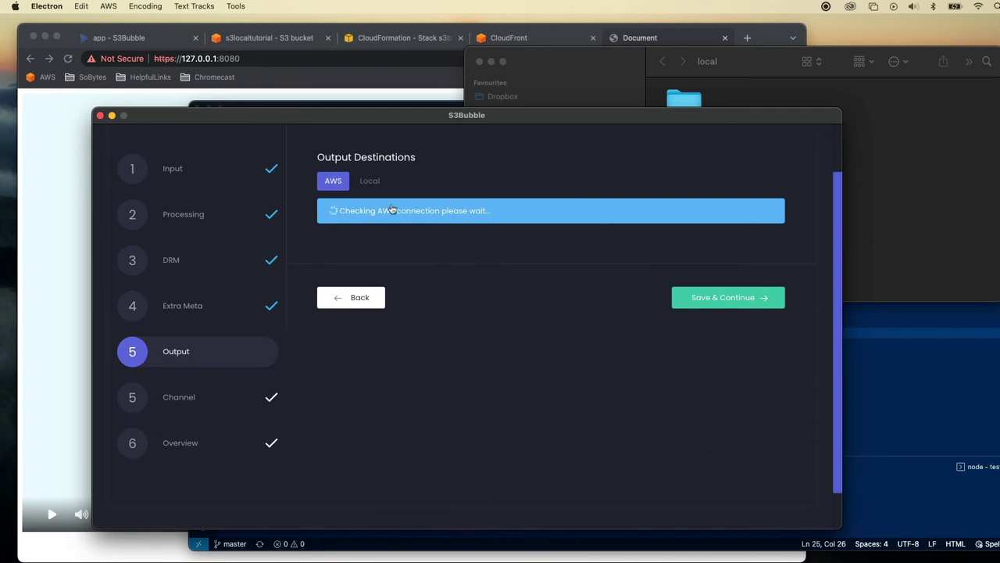
Save the output locally to Desktop/local in a folder named 'audio', continuing to the overview.
left_click(369, 181)
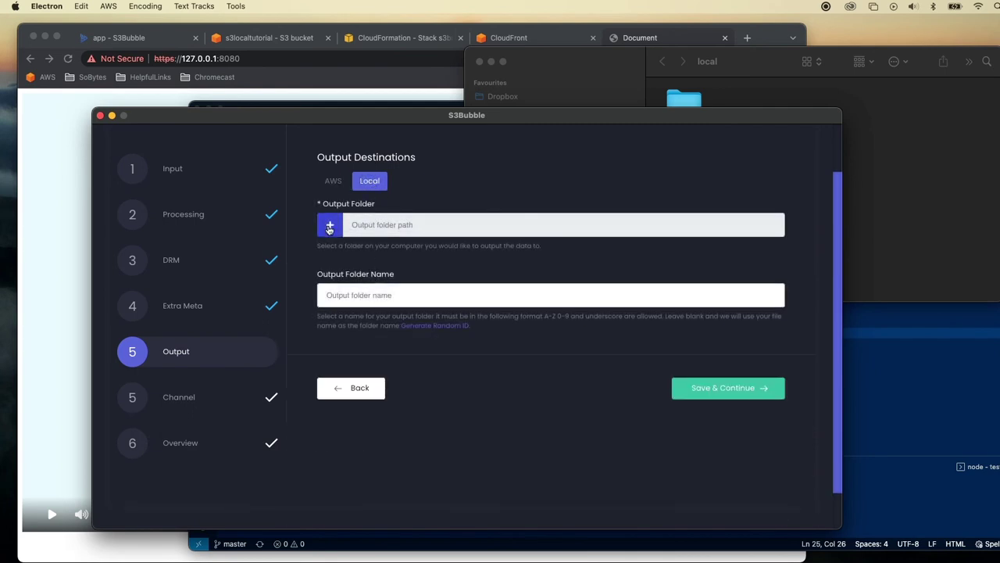
left_click(329, 226)
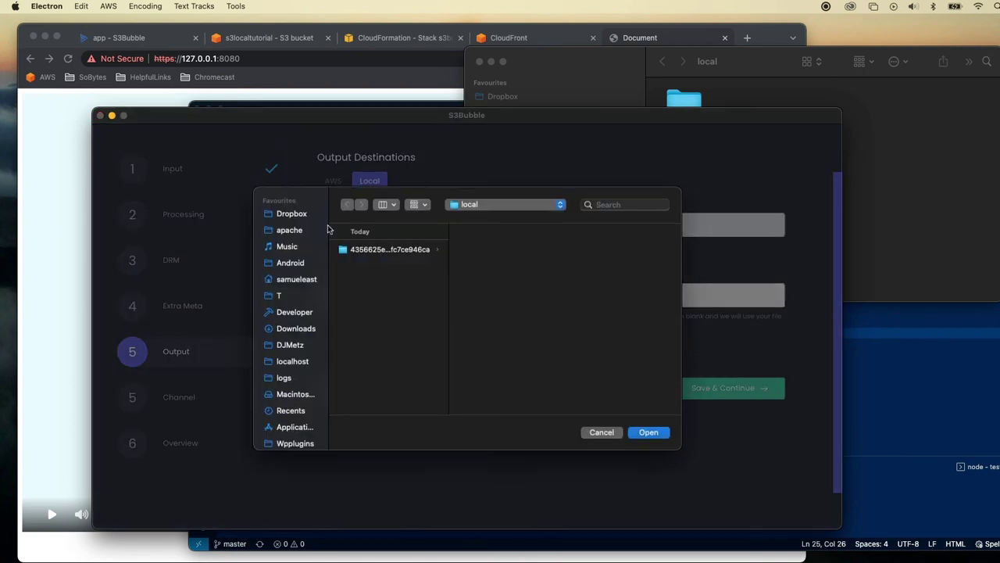
left_click(660, 432)
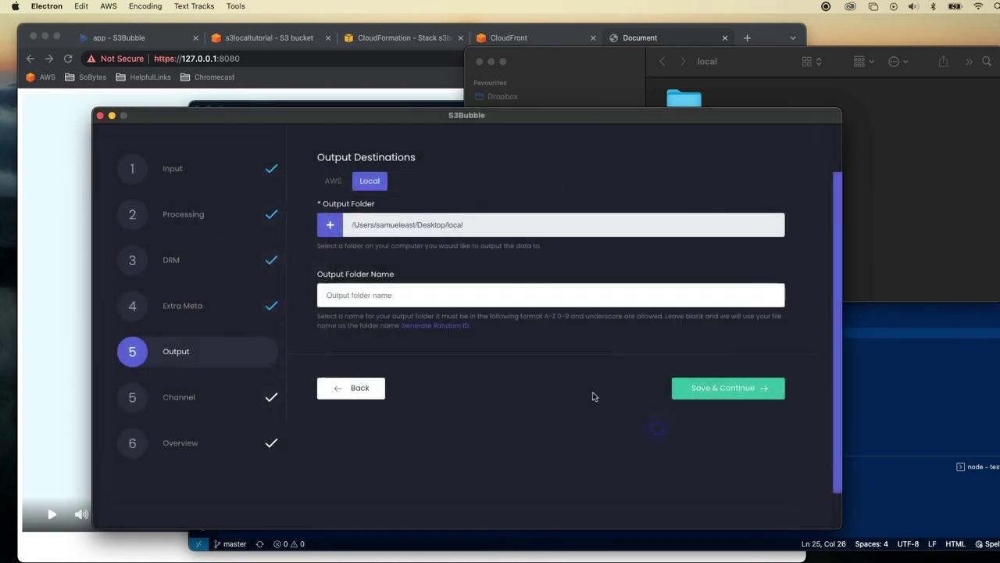
left_click(419, 297)
type("audio")
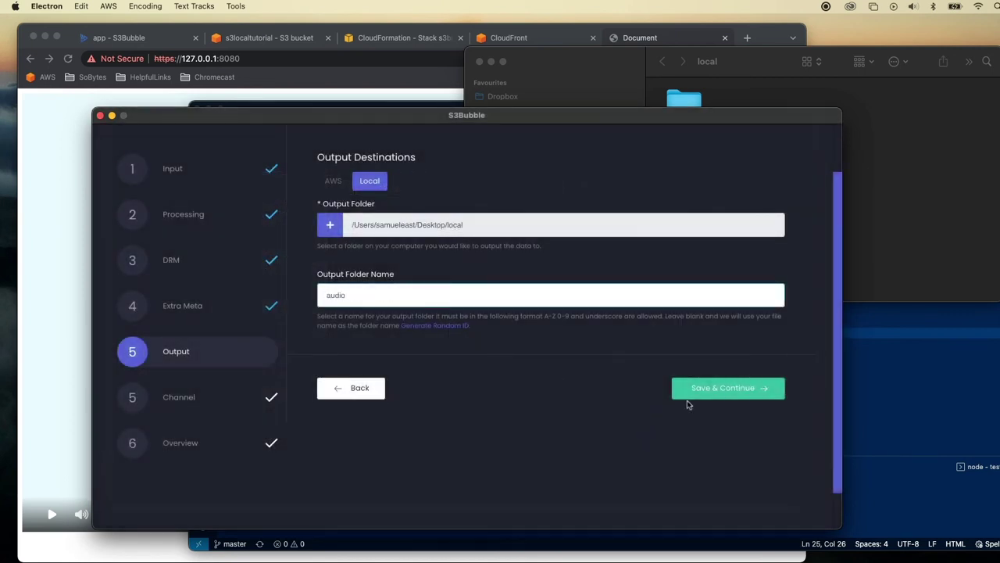
left_click(715, 399)
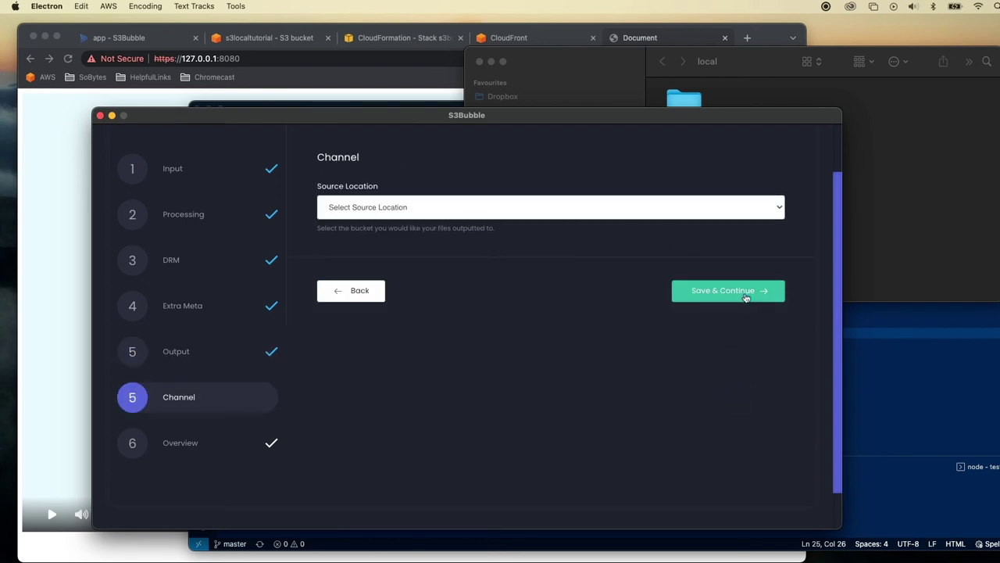
left_click(749, 291)
Start the encoding job and open the audio output folder in Finder.
left_click(744, 287)
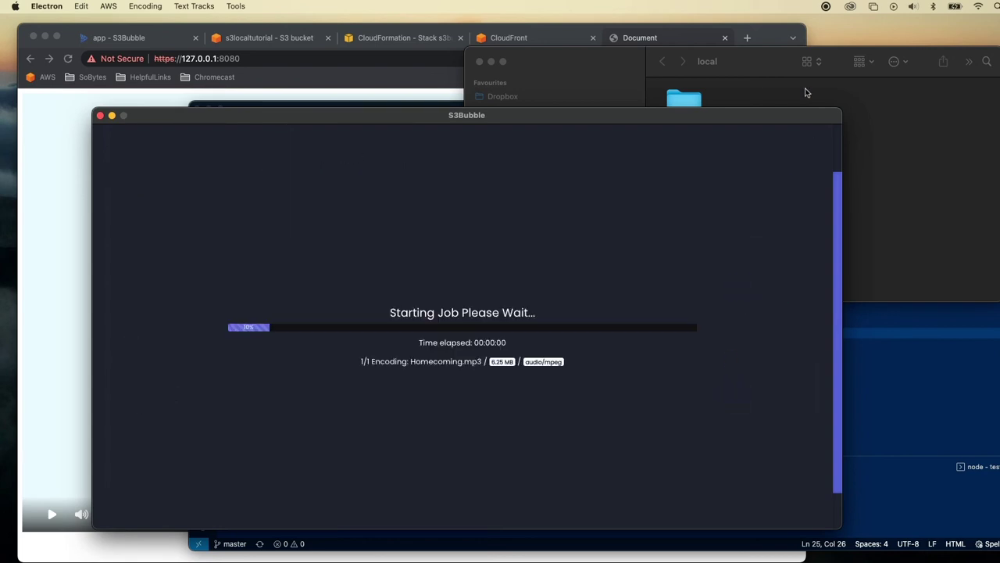
left_click_drag(752, 63, 767, 78)
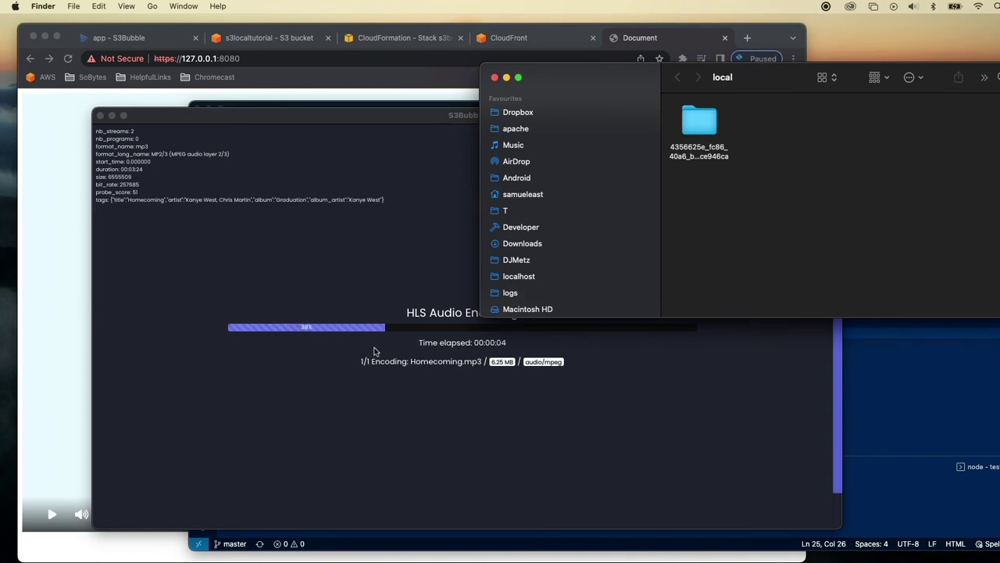
left_click_drag(620, 85, 620, 76)
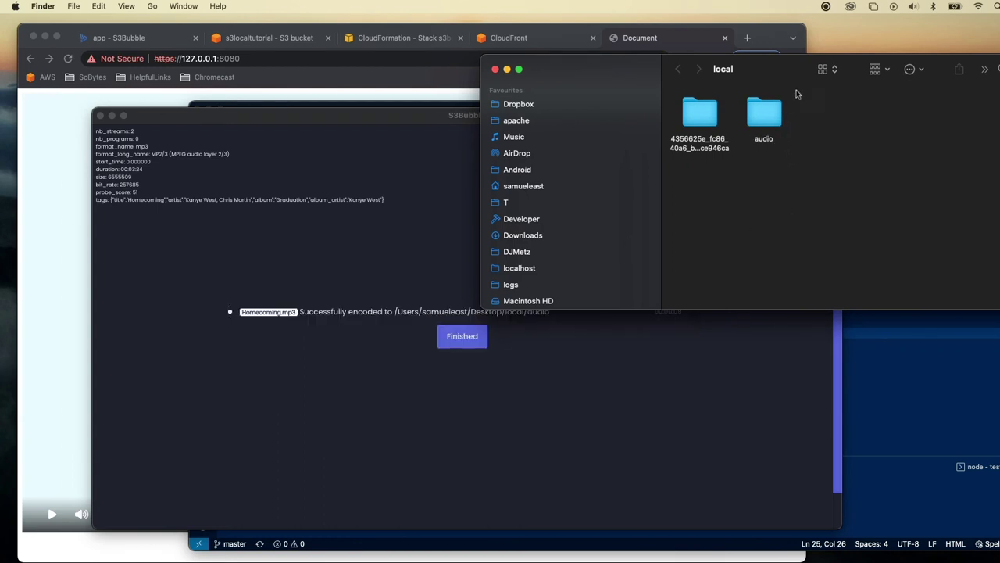
left_click_drag(796, 88, 816, 124)
double_click(782, 148)
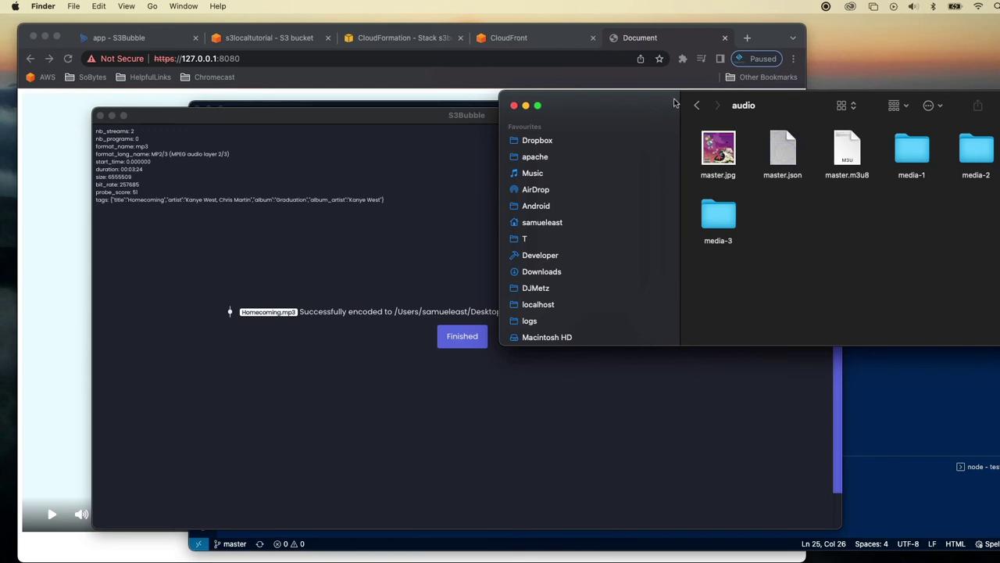
Check the master files and media-1 to media-3 folders, then return to the local folder.
left_click_drag(661, 103, 659, 99)
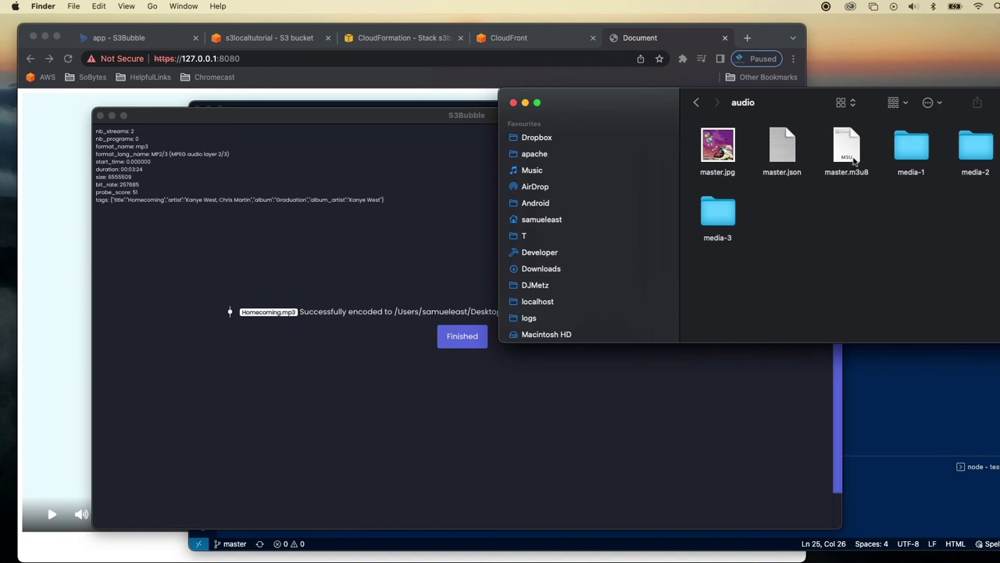
left_click(703, 104)
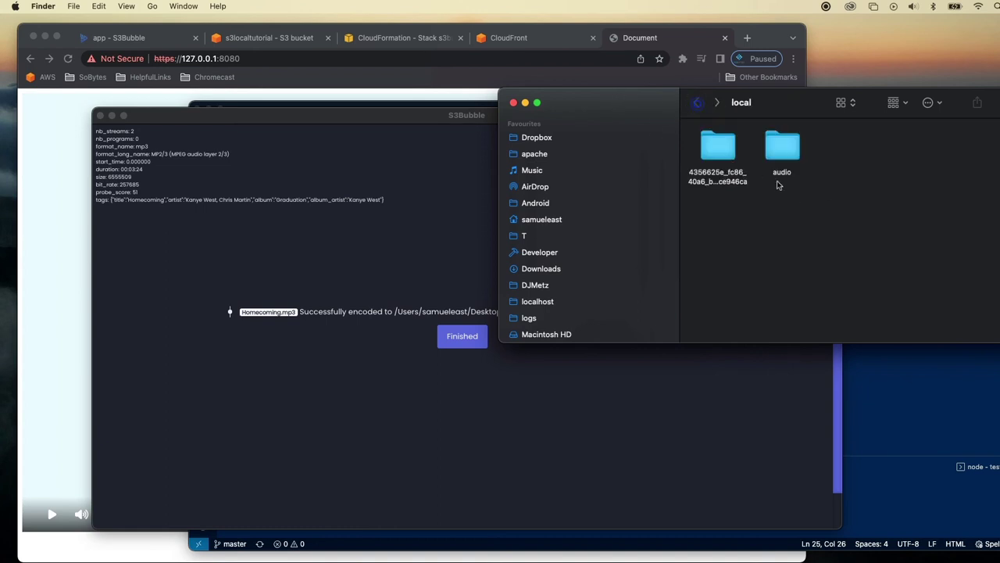
left_click(275, 39)
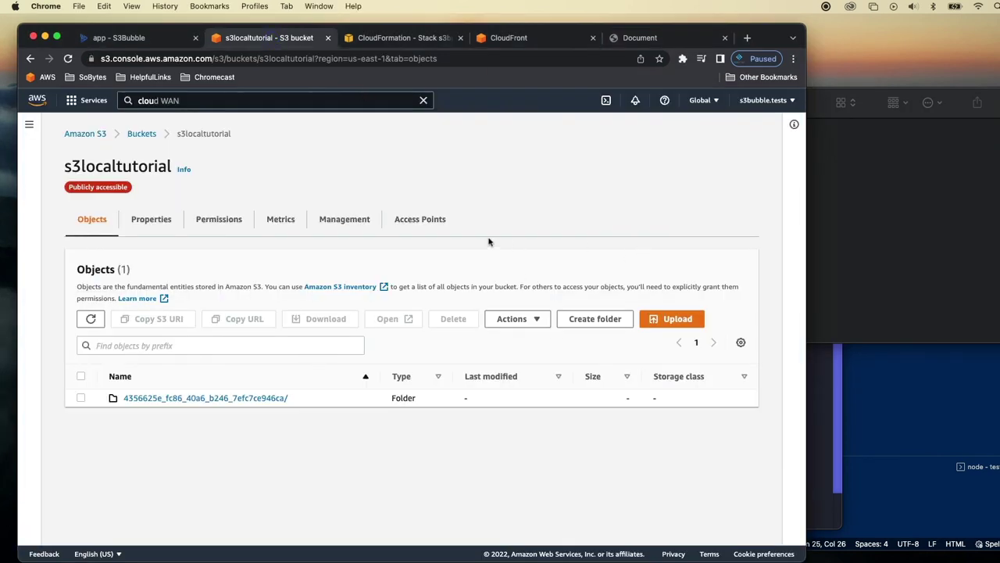
Upload the audio folder to the s3localtutorial bucket: 309 files, 7.4 MB.
left_click(905, 238)
left_click_drag(783, 146, 241, 411)
scroll(354, 393, "down", 5)
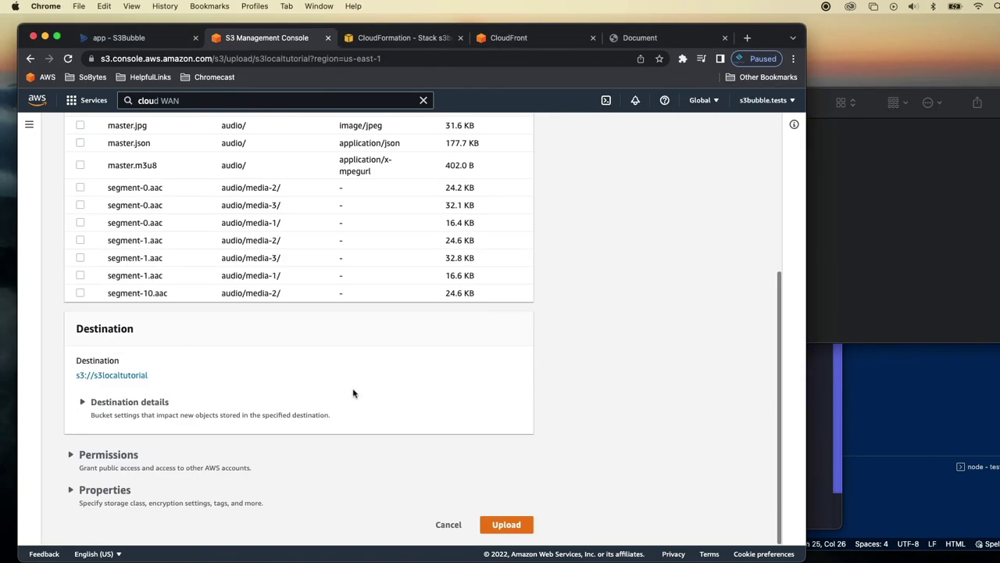
left_click(504, 525)
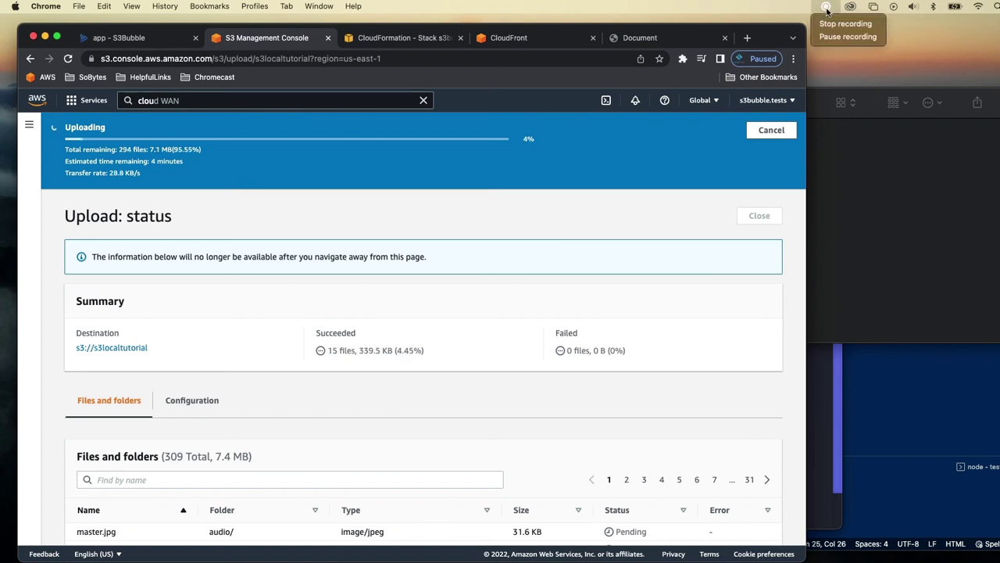
left_click(837, 36)
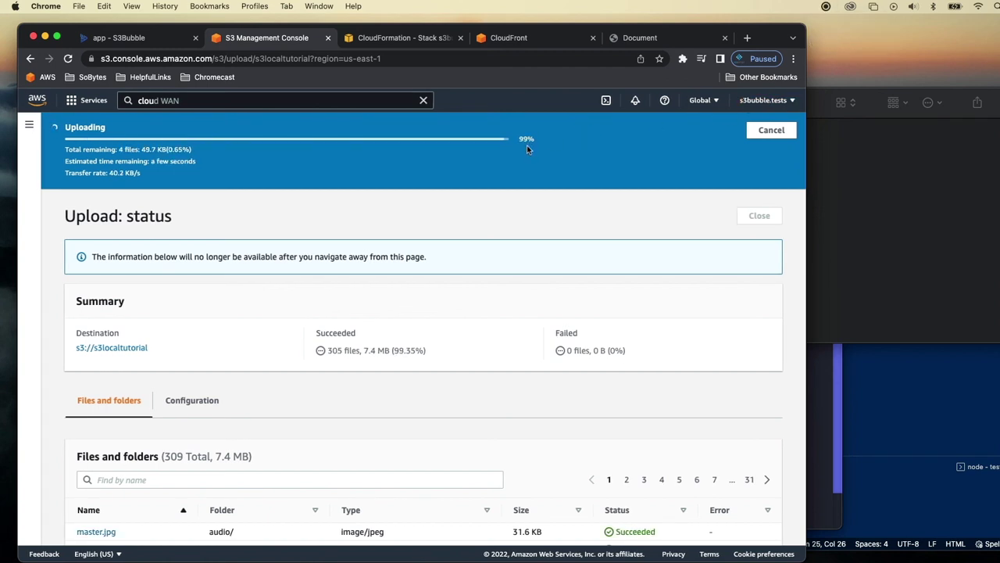
Browse the s3localtutorial bucket in S3Bubble and open its audio folder.
left_click(154, 39)
mouse_move(49, 269)
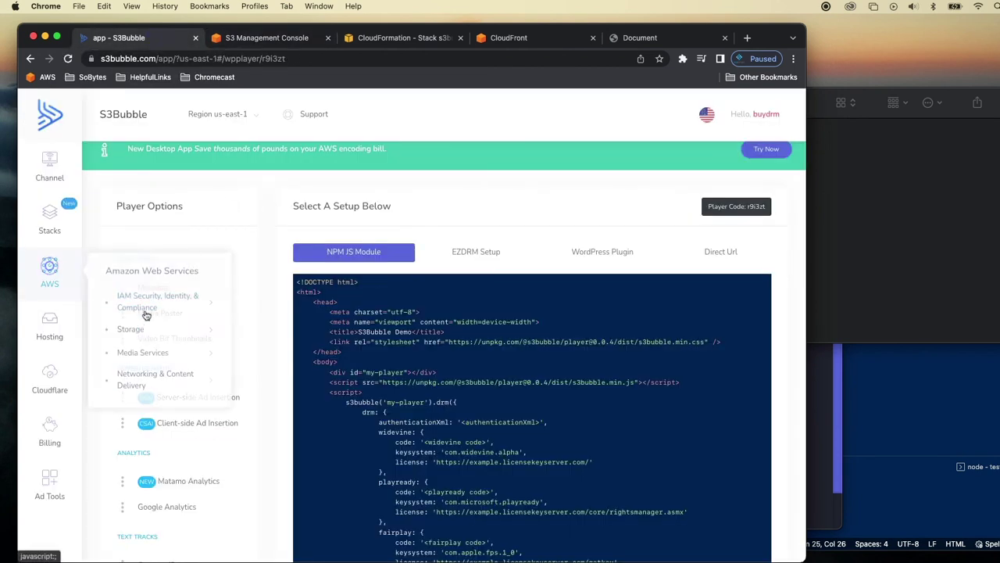
mouse_move(133, 327)
left_click(266, 330)
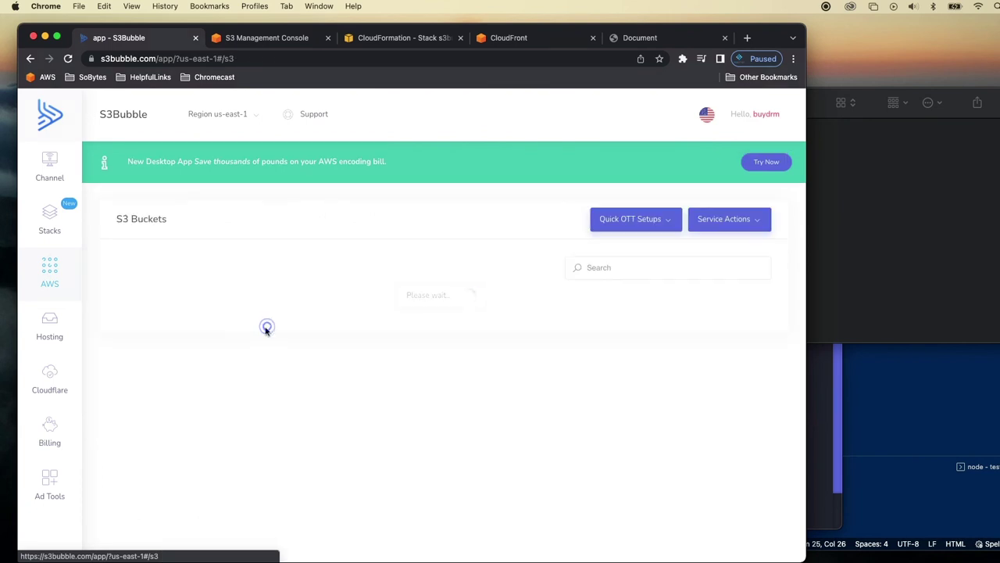
left_click(185, 330)
left_click(274, 351)
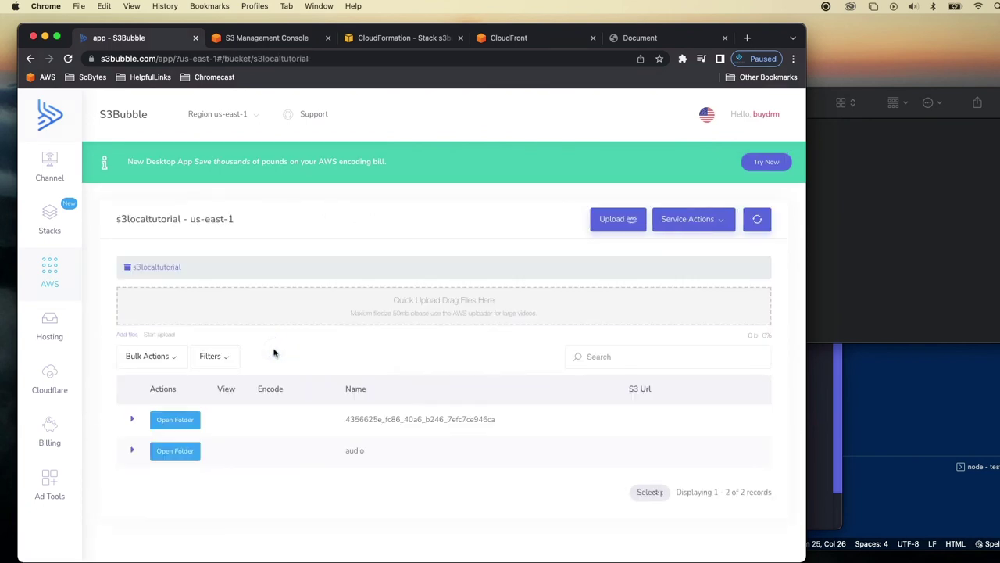
scroll(273, 353, "down", 1)
left_click(172, 427)
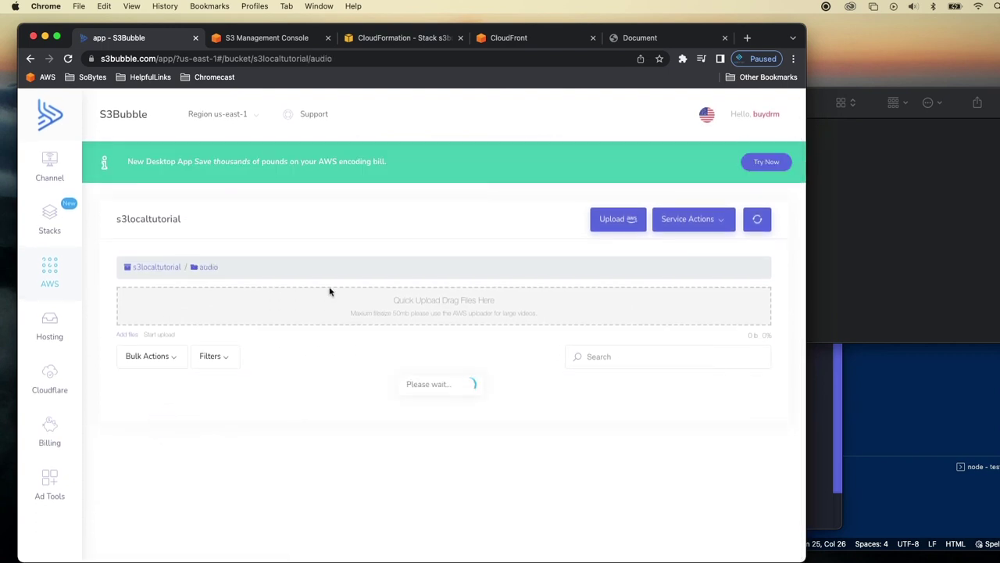
Create a player for audio/master.m3u8 with a CloudFront distribution and copy player code r9i4gp.
scroll(330, 289, "down", 3)
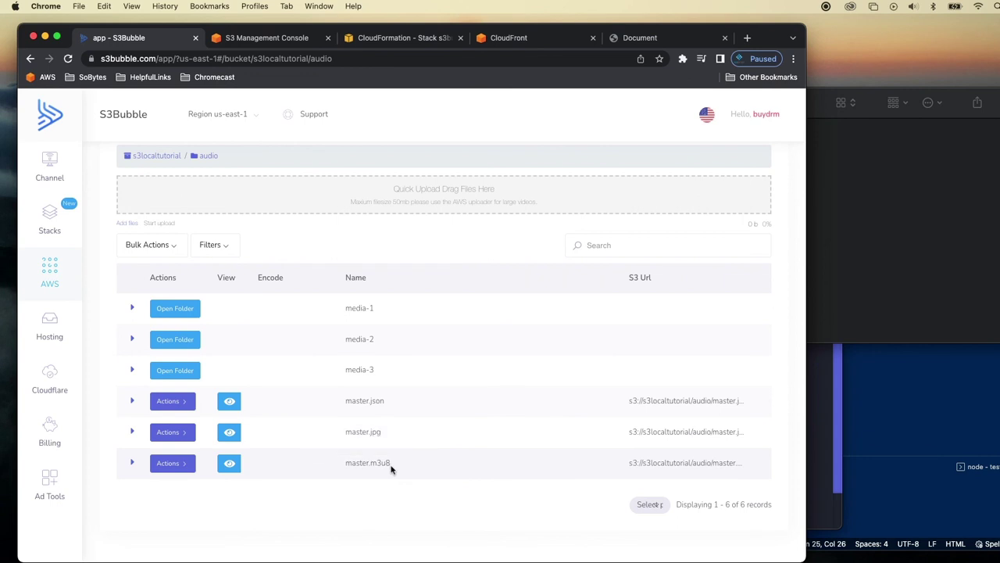
left_click(167, 463)
scroll(264, 493, "down", 1)
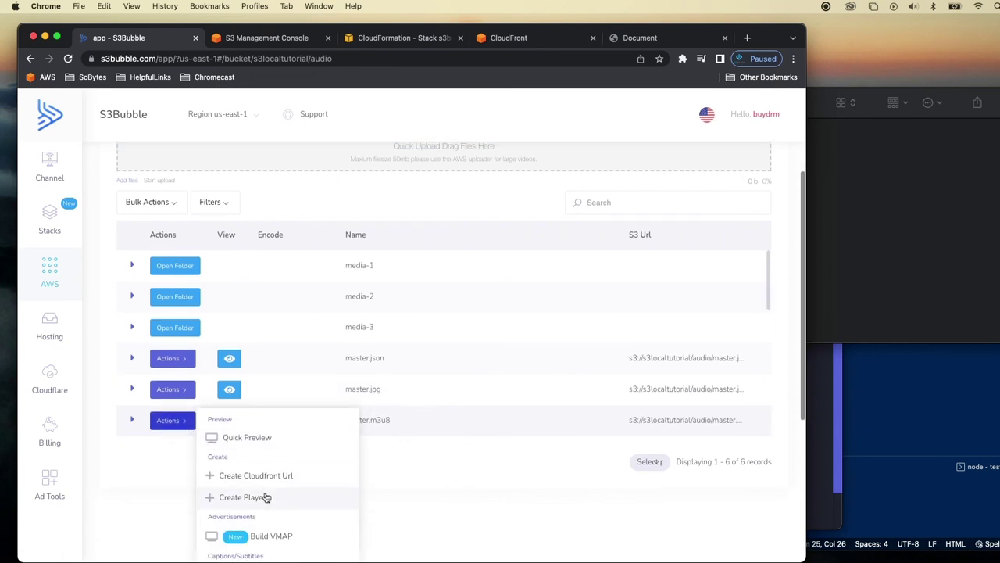
left_click(266, 496)
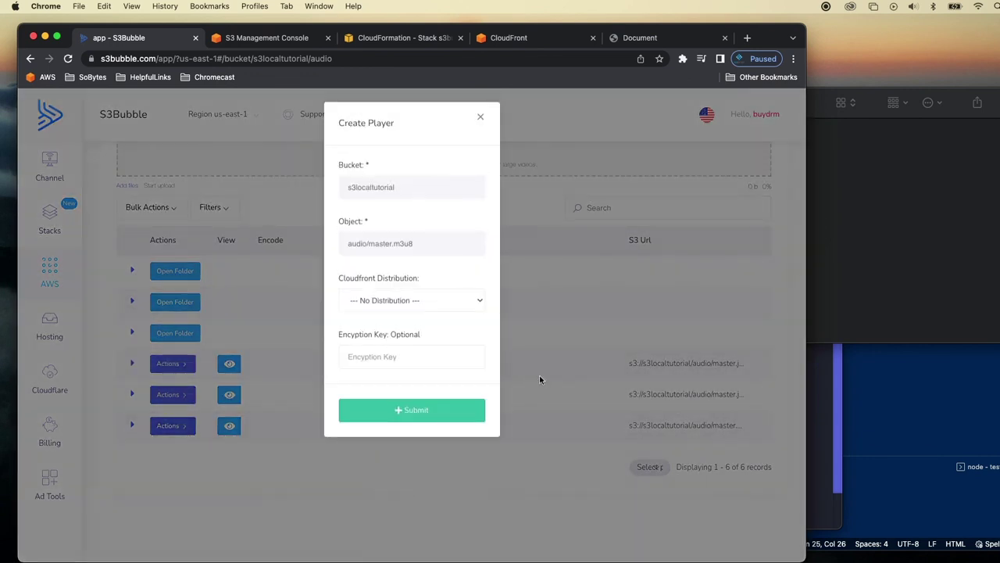
left_click(391, 300)
left_click(401, 316)
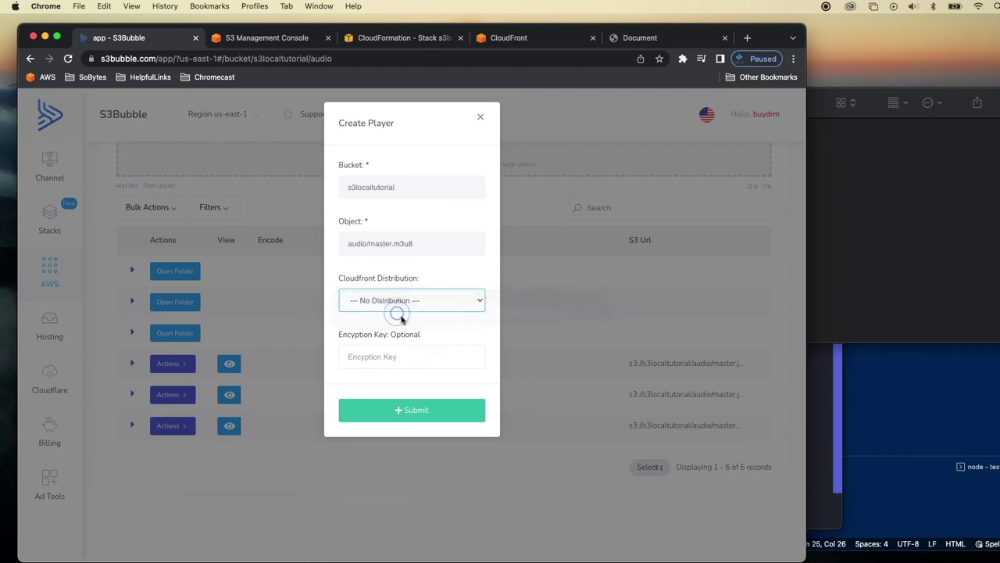
left_click(414, 413)
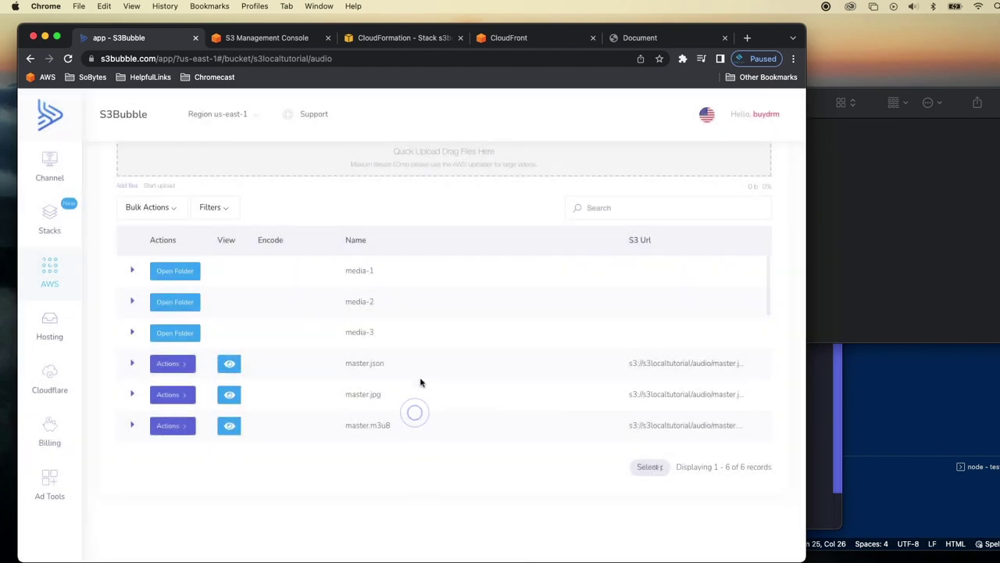
left_click(419, 381)
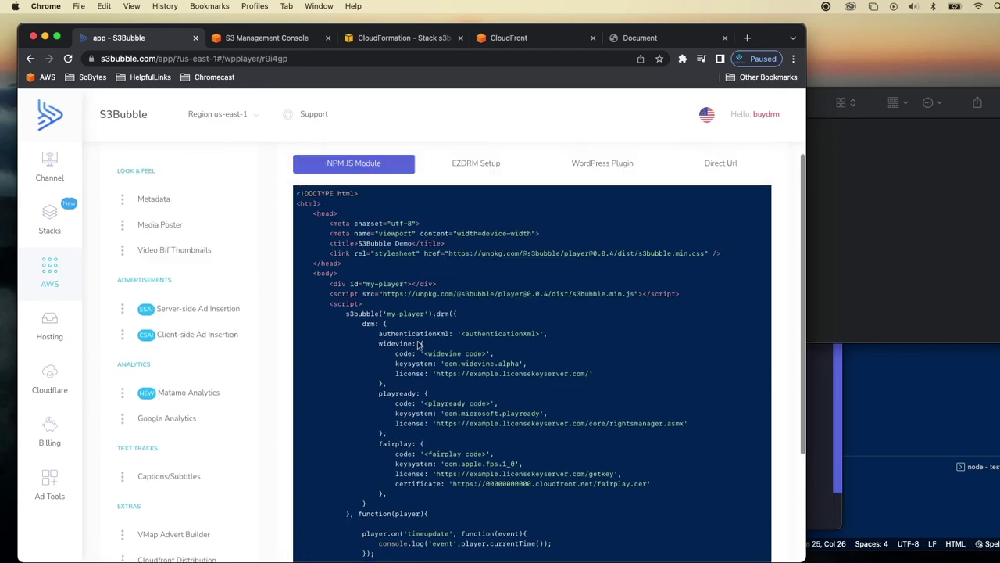
left_click(730, 219)
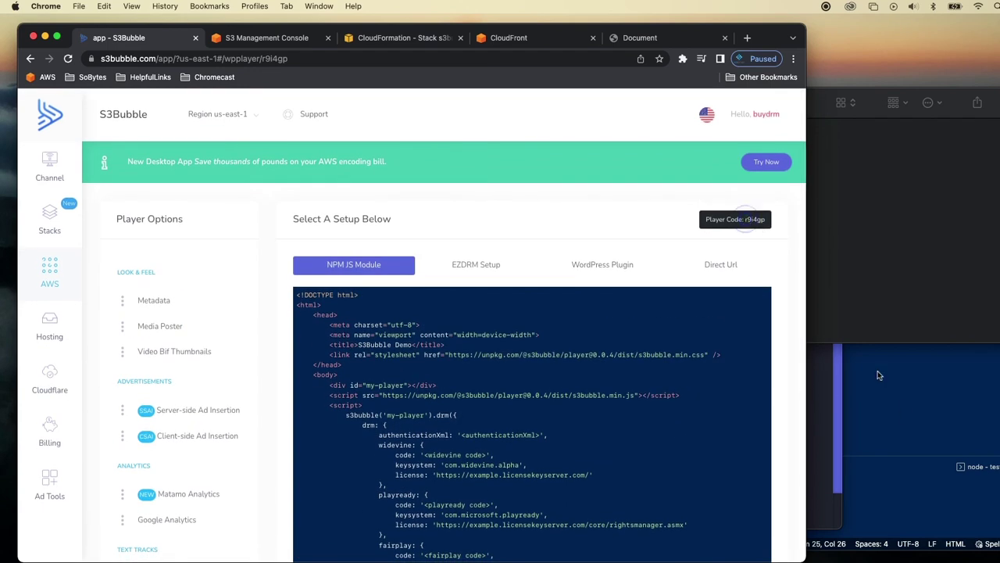
left_click(901, 407)
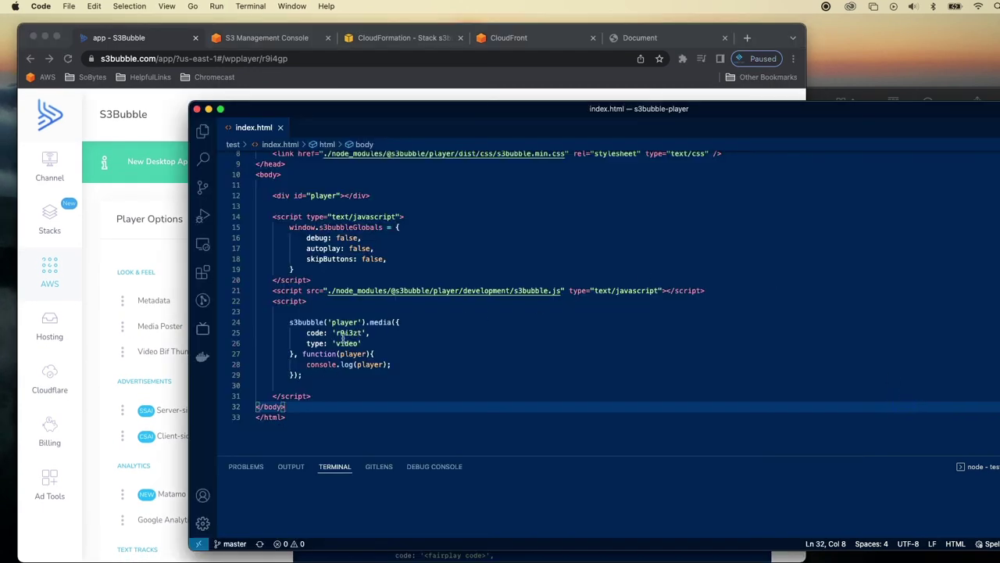
Change index.html to player code r9i4gp with type audio, save, and reload 127.0.0.1:8080.
double_click(348, 333)
type("r9i4gp")
double_click(346, 343)
type("audio")
key("super+s")
left_click(657, 37)
left_click(68, 59)
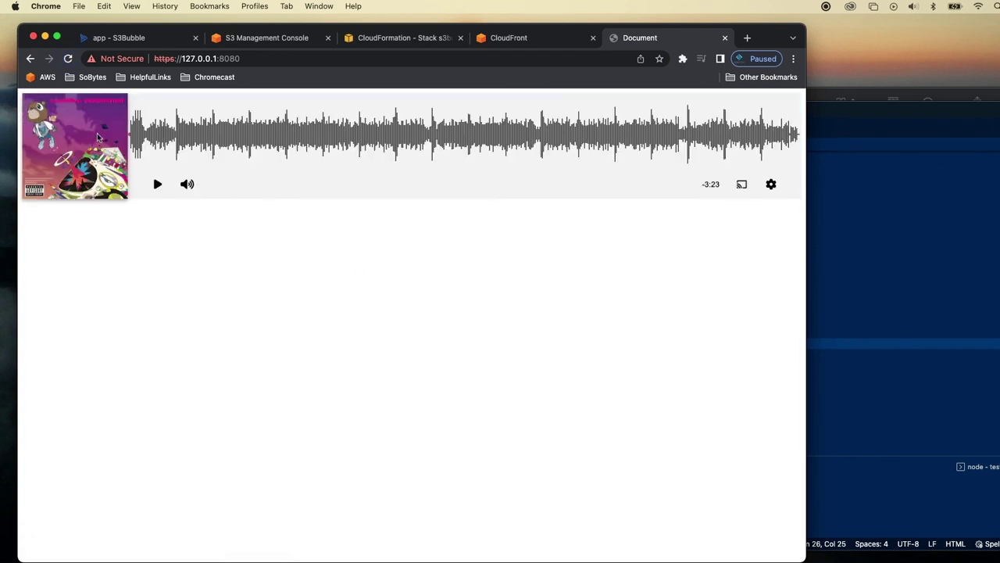
Play the test-page audio, skip ahead to about 15 seconds, then return to the S3Bubble encoder.
left_click(157, 184)
left_click(158, 184)
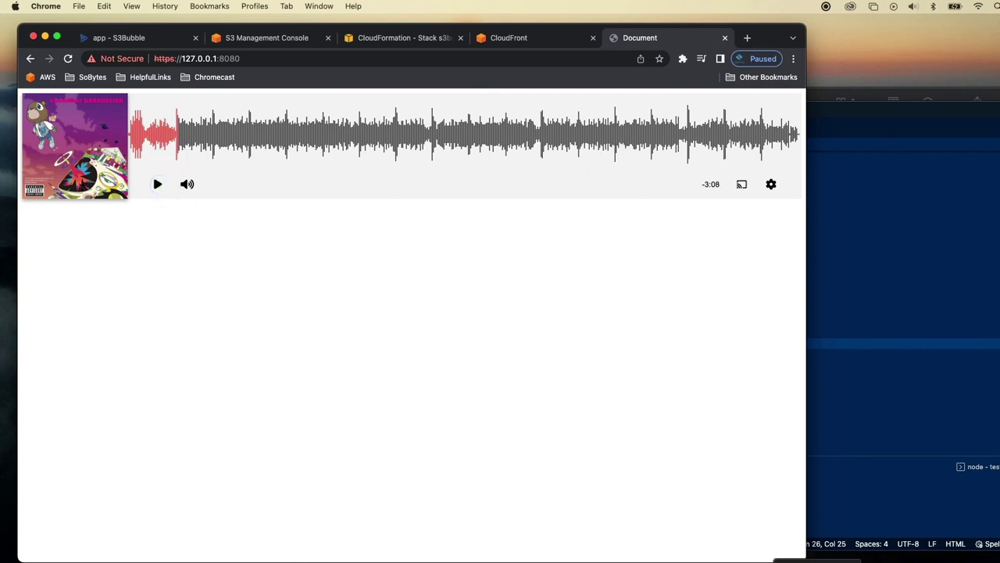
key("super+Tab")
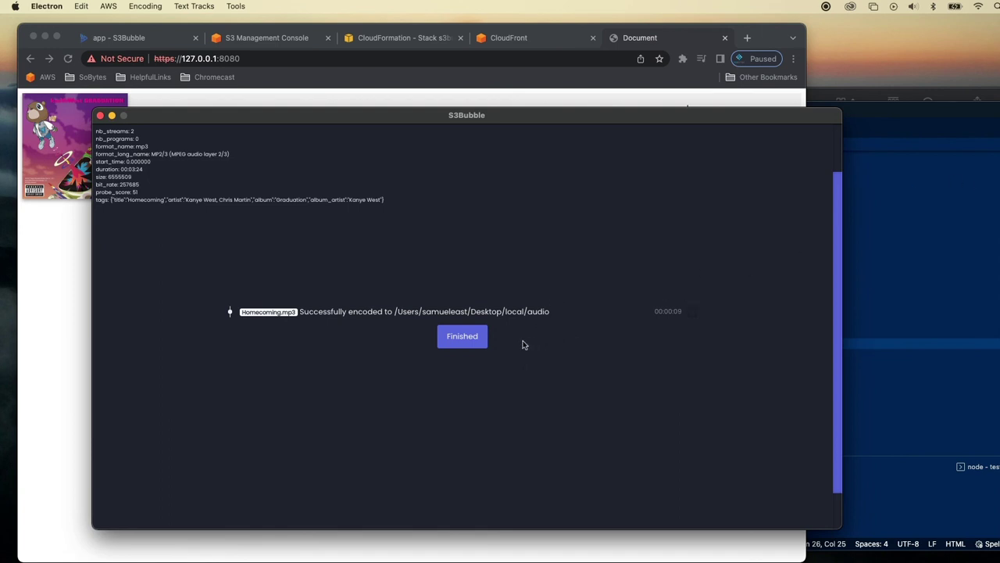
left_click(462, 343)
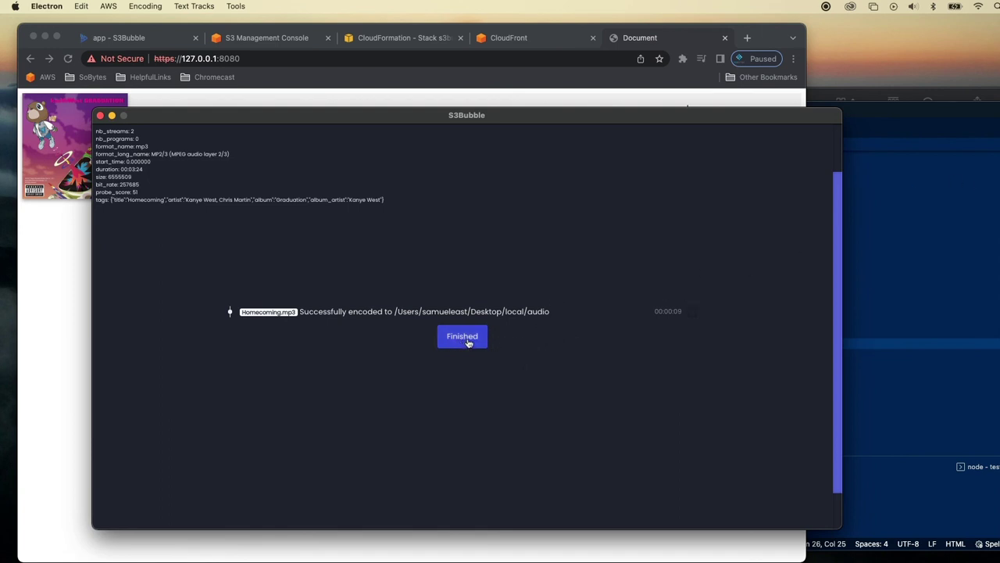